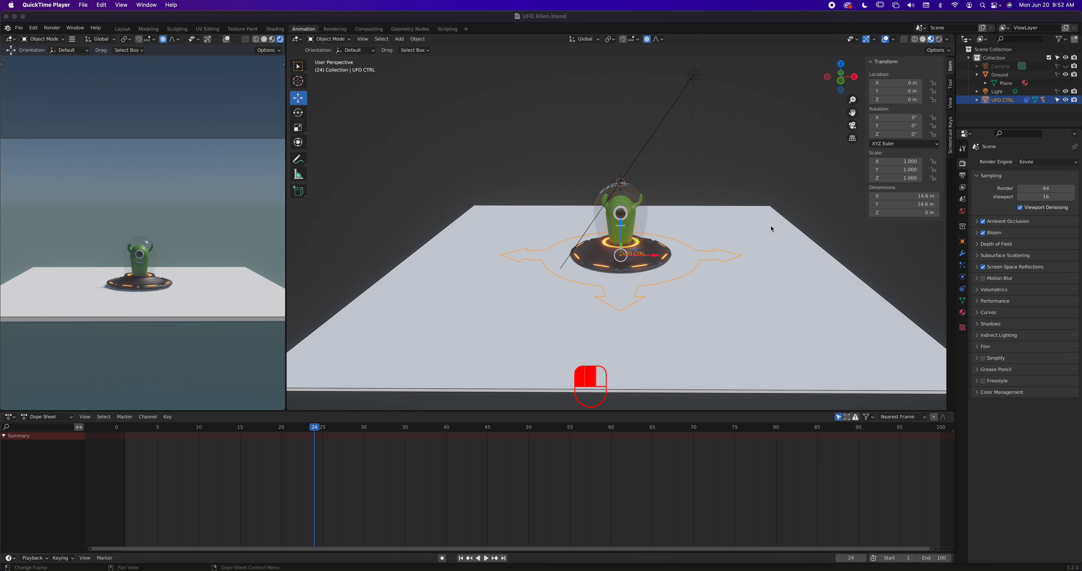
Step: Look through the viewport sidebar's Tool and View pages and return to the Item transform values
{"action": "left_click", "coordinate": [715, 349]}
{"action": "key", "text": "n"}
{"action": "key", "text": "n"}
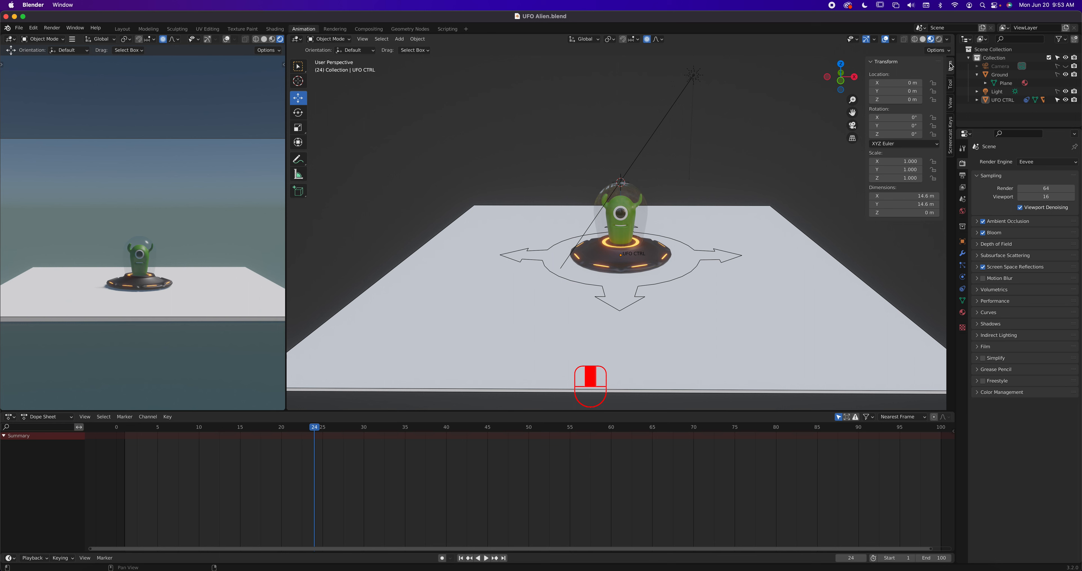
{"action": "left_click", "coordinate": [950, 85]}
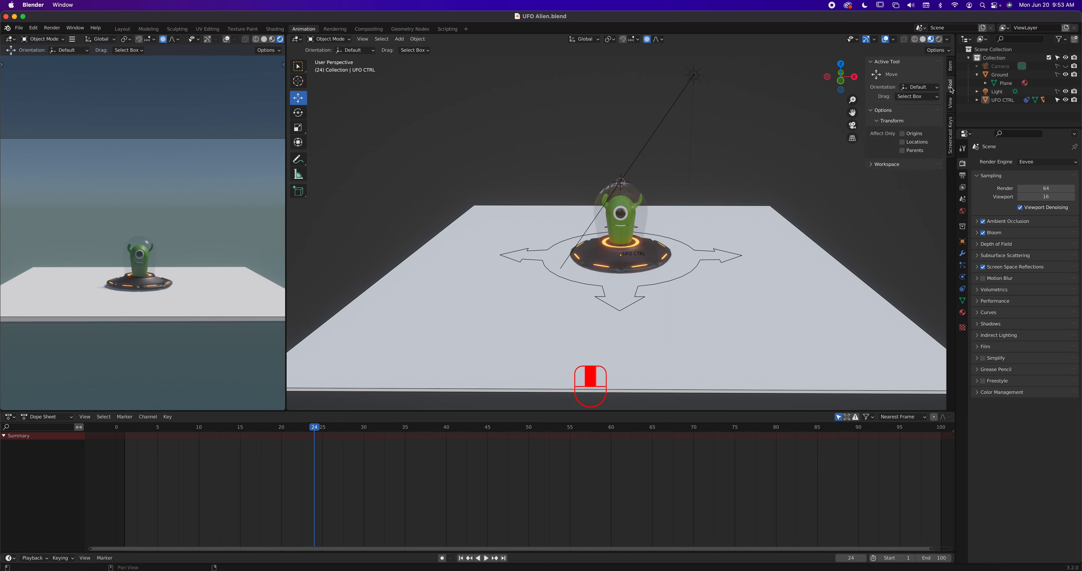
{"action": "left_click", "coordinate": [951, 100]}
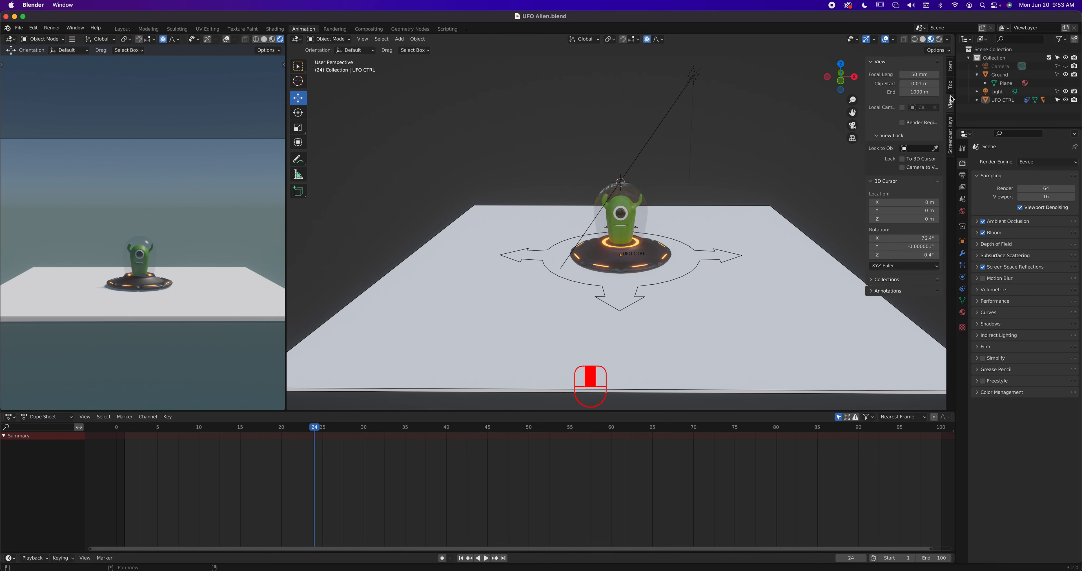
{"action": "left_click", "coordinate": [951, 67]}
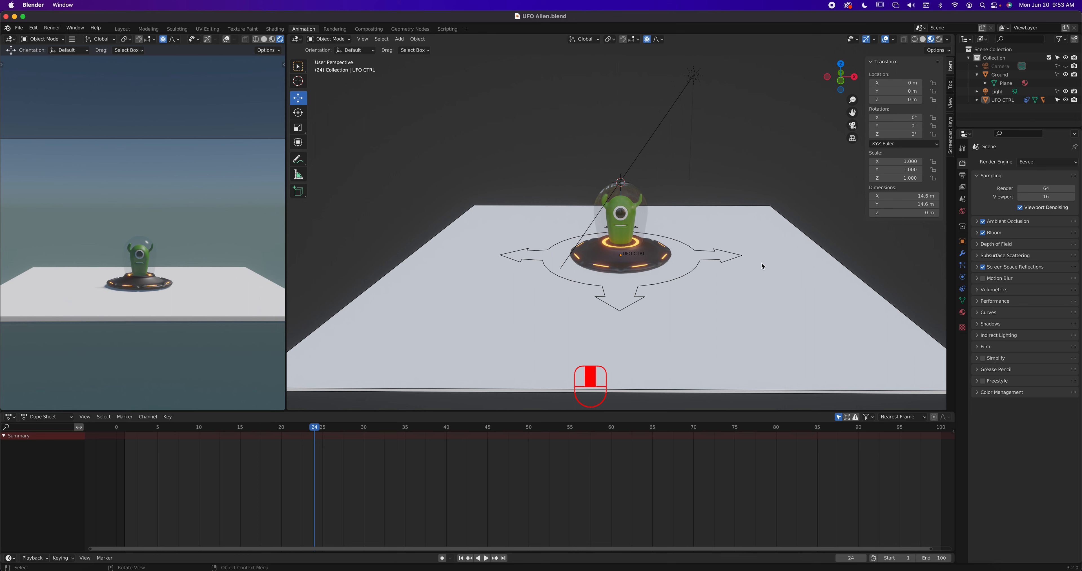
Step: Select the UFO CTRL object and try to raise it along the Z axis with the move gizmo
{"action": "left_click", "coordinate": [709, 263]}
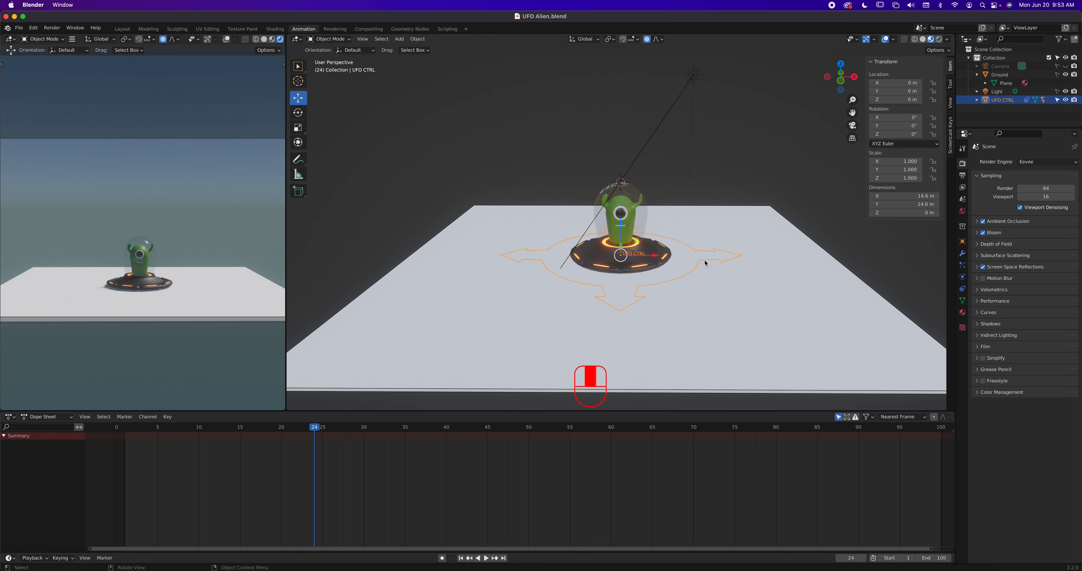
{"action": "middle_click_drag", "start_coordinate": [720, 258], "coordinate": [691, 218]}
{"action": "middle_click_drag", "start_coordinate": [600, 225], "coordinate": [681, 256]}
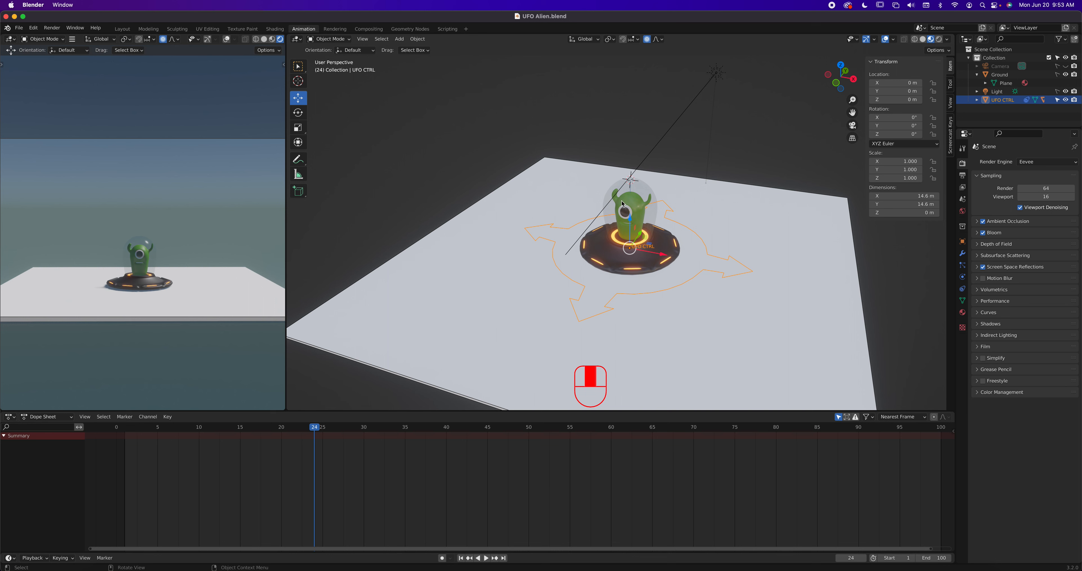
{"action": "left_click_drag", "start_coordinate": [630, 218], "coordinate": [630, 185]}
{"action": "right_click", "coordinate": [630, 185]}
{"action": "mouse_move", "coordinate": [678, 254]}
{"action": "middle_mouse_down"}
{"action": "mouse_move", "coordinate": [688, 248]}
{"action": "mouse_move", "coordinate": [707, 267]}
{"action": "mouse_move", "coordinate": [681, 257]}
{"action": "middle_mouse_up"}
{"action": "scroll", "coordinate": [672, 255], "scroll_direction": "up", "scroll_amount": 3}
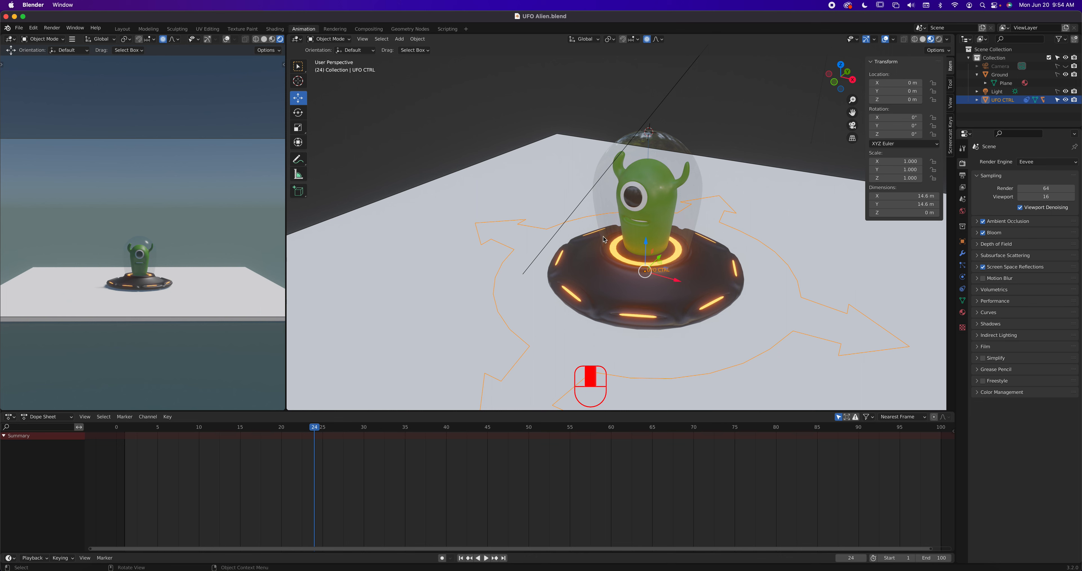
{"action": "middle_click_drag", "start_coordinate": [611, 244], "coordinate": [590, 232]}
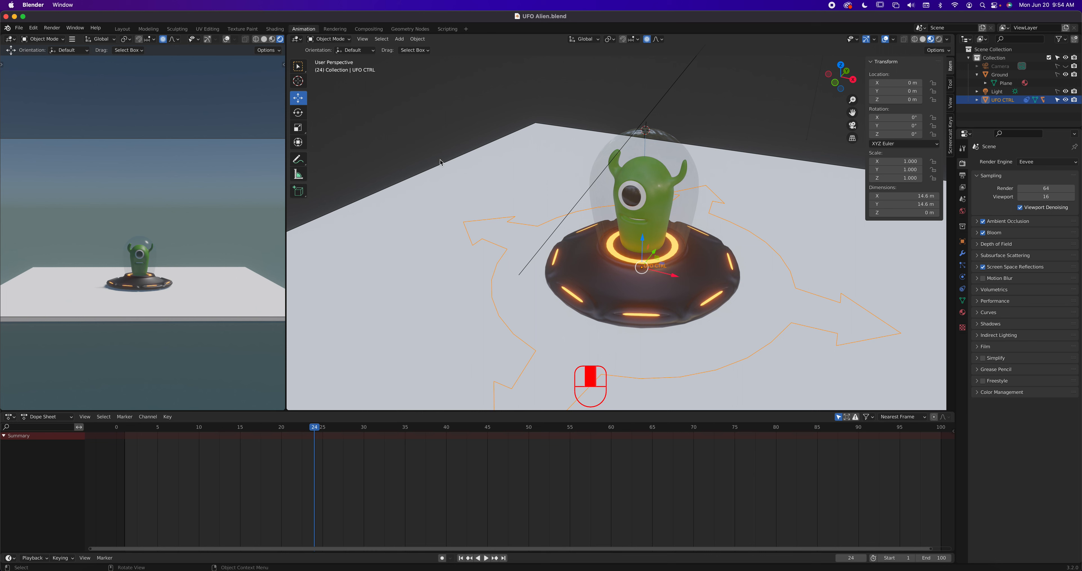
{"action": "key", "text": "g"}
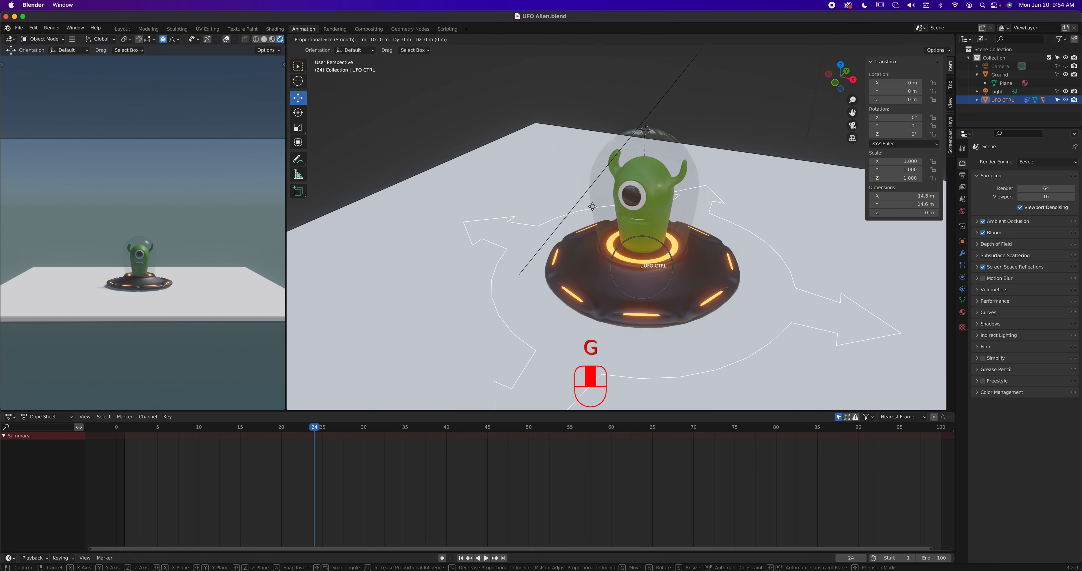
{"action": "key", "text": "r"}
{"action": "left_click", "coordinate": [593, 208]}
{"action": "key", "text": "s"}
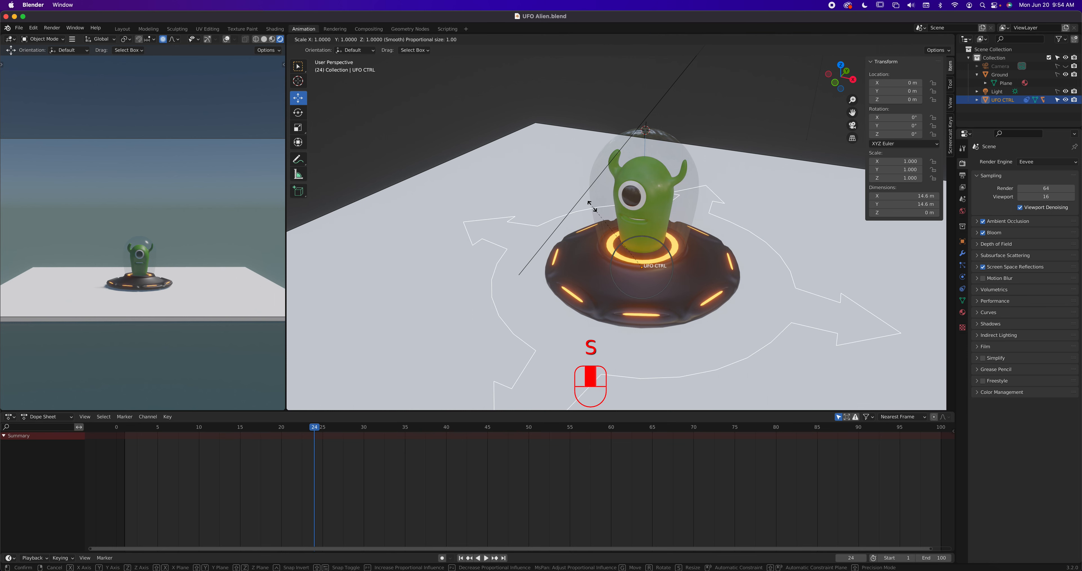
{"action": "left_click", "coordinate": [591, 206]}
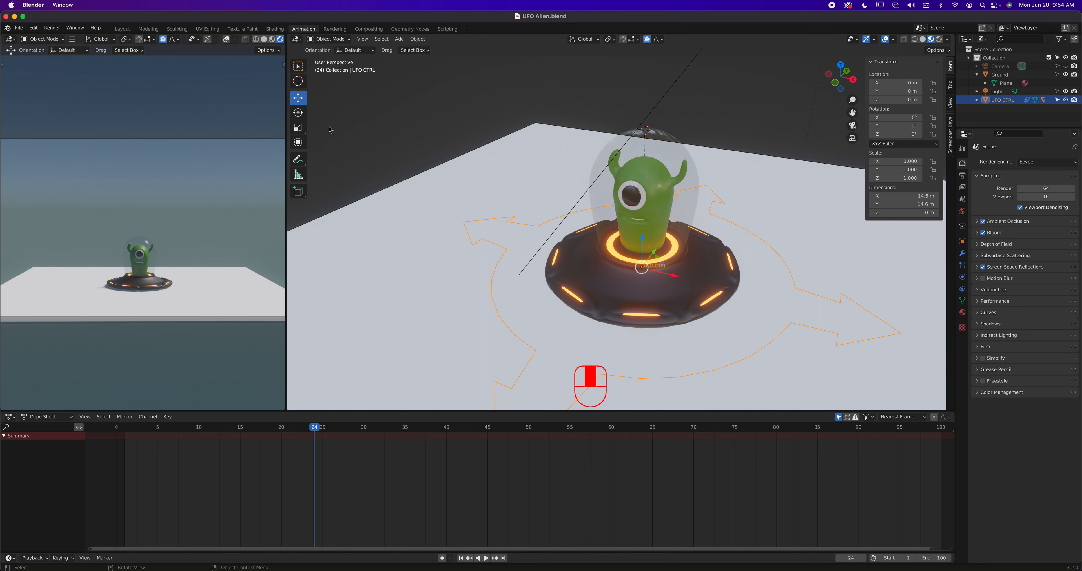
{"action": "key", "text": "r"}
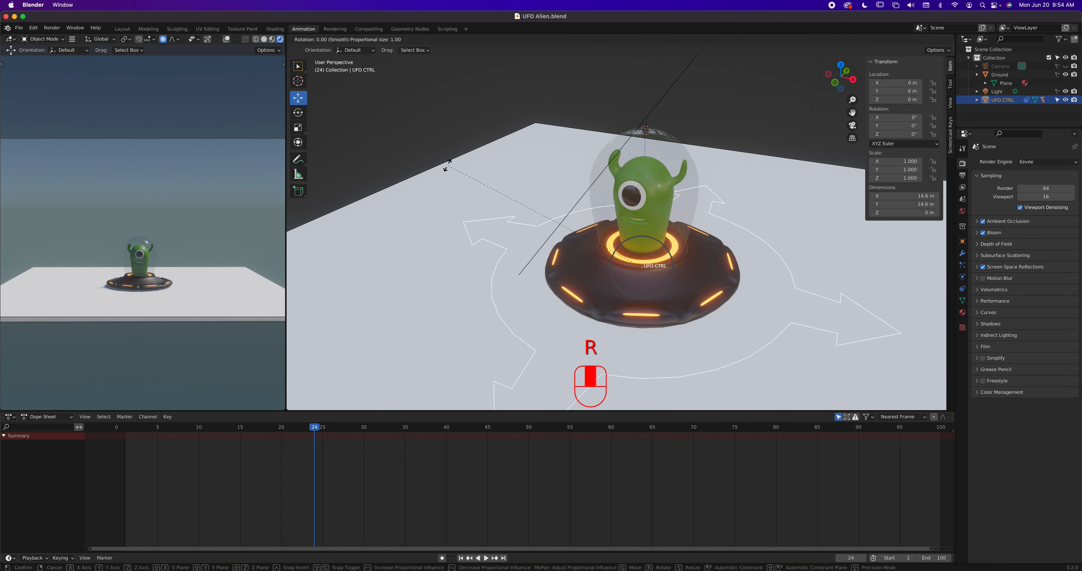
{"action": "right_click", "coordinate": [551, 166]}
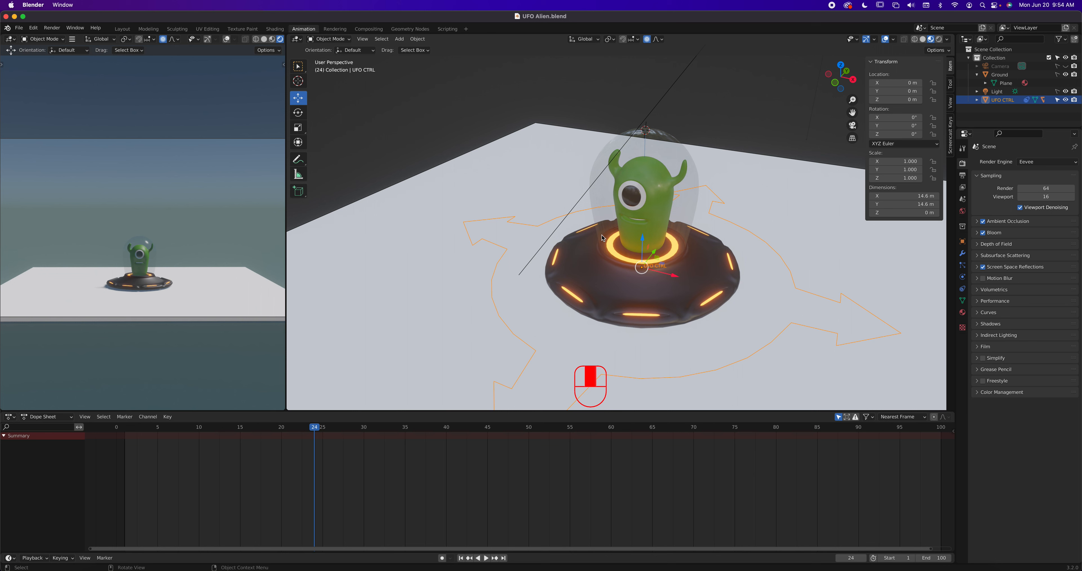
Step: Try to move UFO CTRL along the X, Z and Y axes, cancelling each move
{"action": "key", "text": "g"}
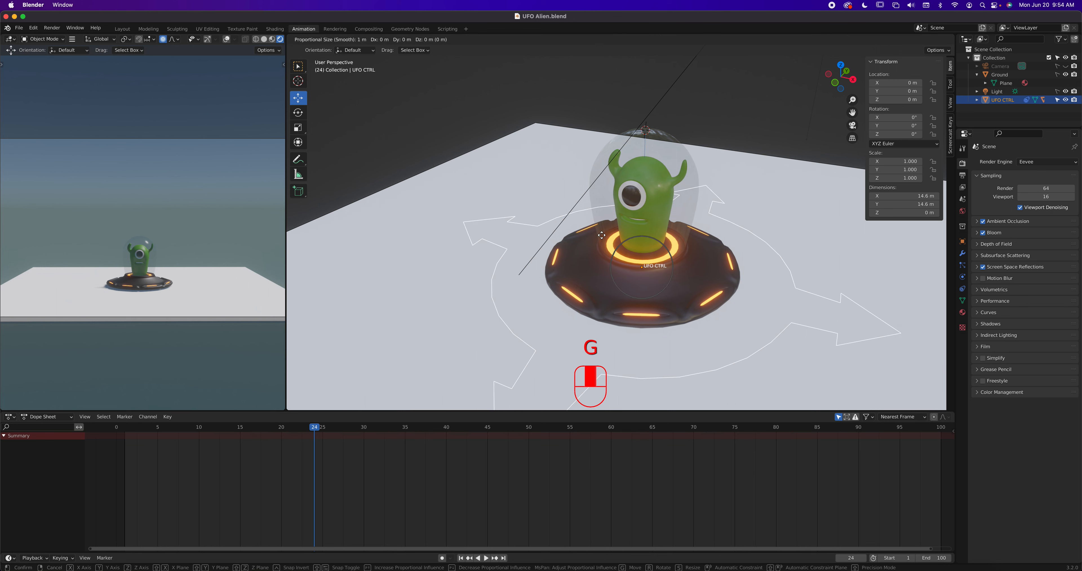
{"action": "key", "text": "x"}
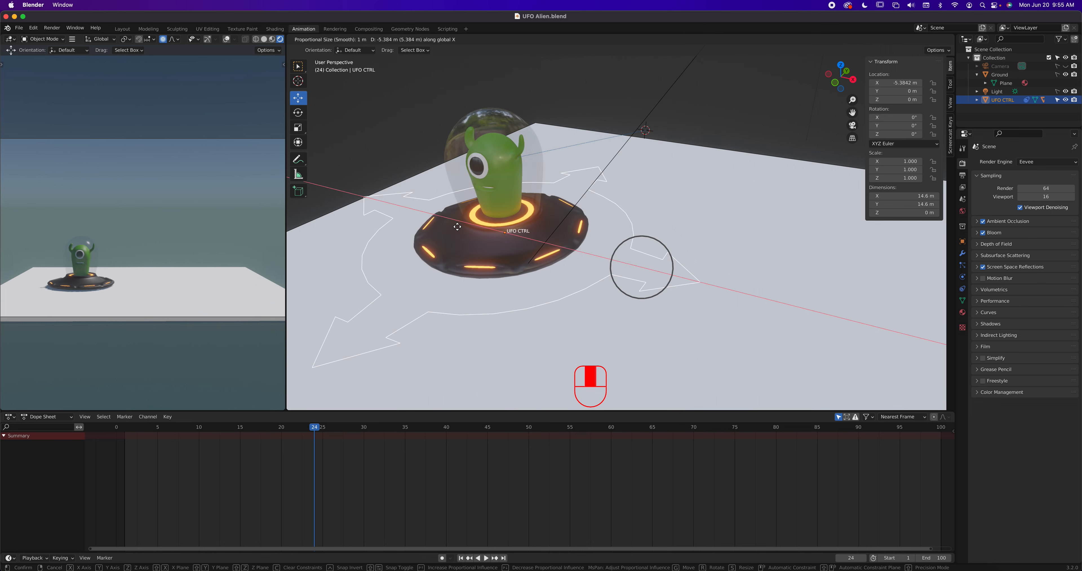
{"action": "key", "text": "Escape"}
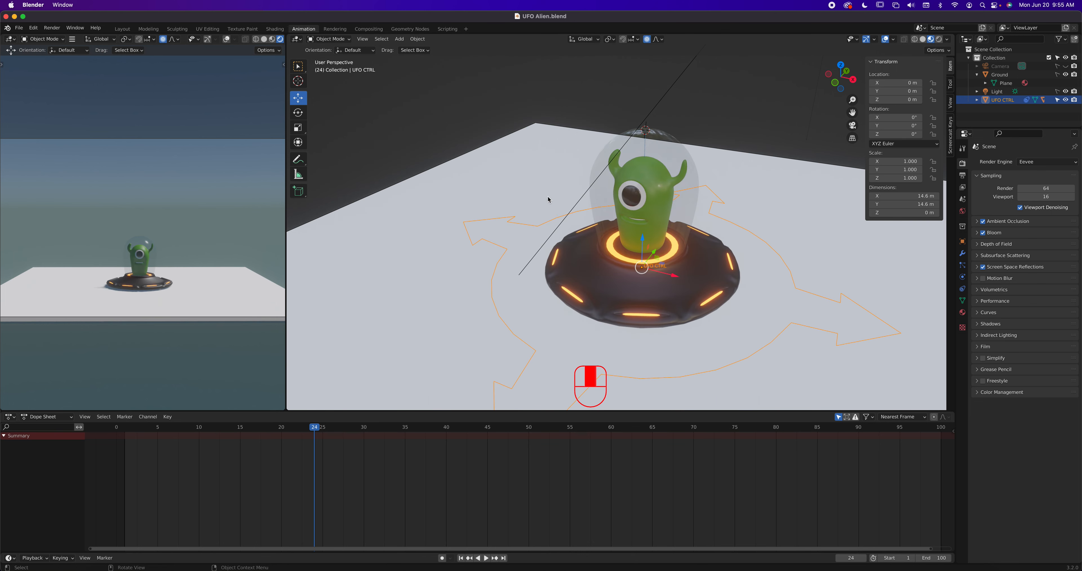
{"action": "key", "text": "g"}
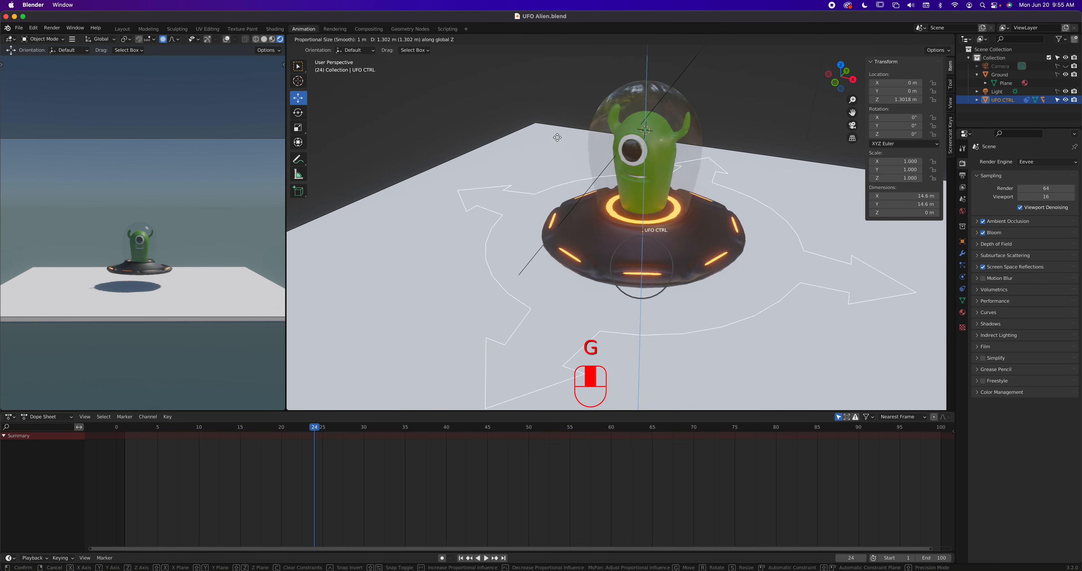
{"action": "key", "text": "Escape"}
{"action": "key", "text": "g"}
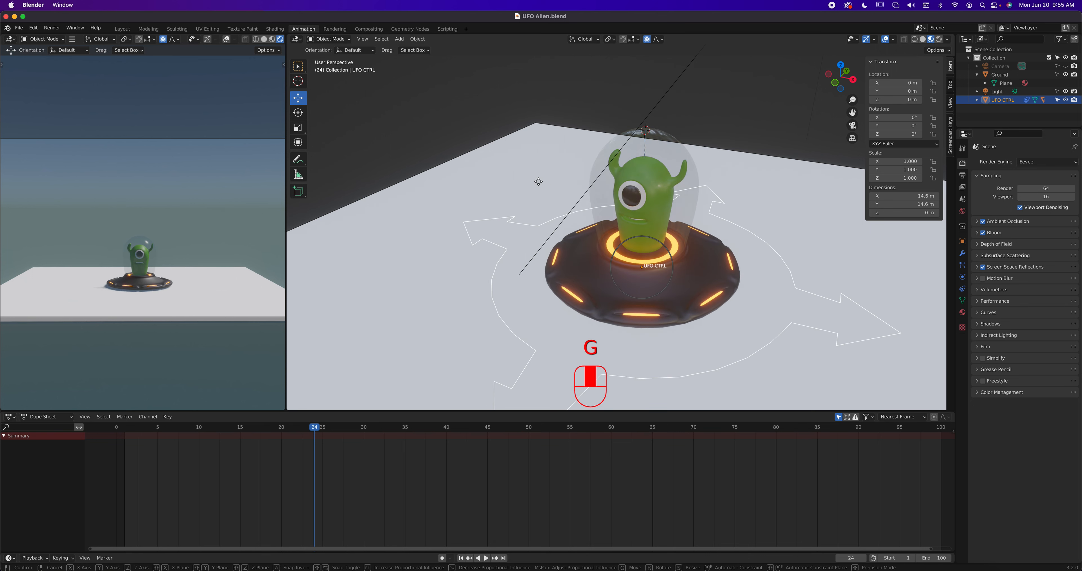
{"action": "key", "text": "y"}
{"action": "key", "text": "Escape"}
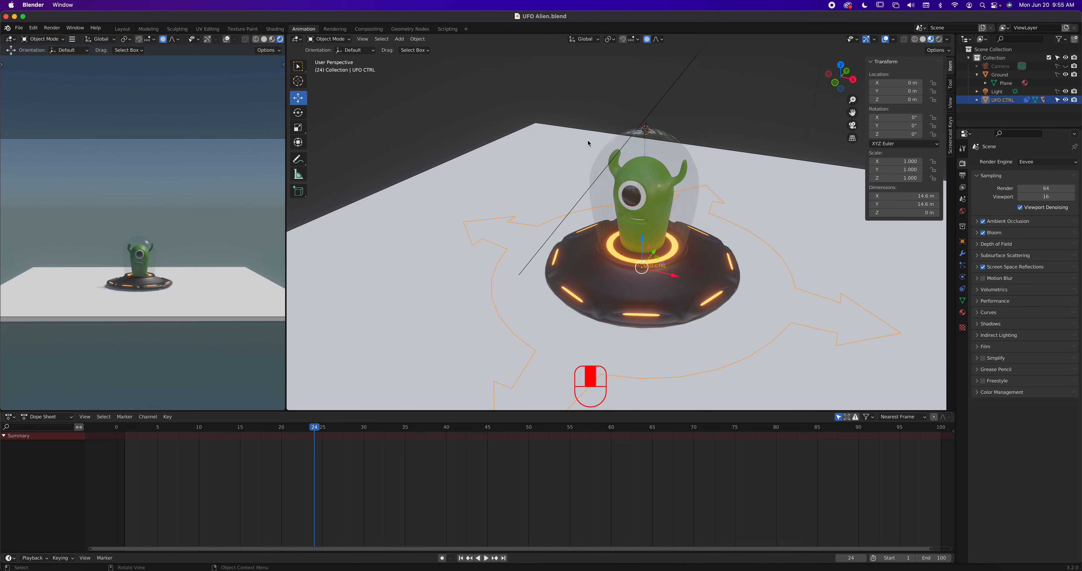
Step: Try to rotate UFO CTRL about the X axis
{"action": "key", "text": "r"}
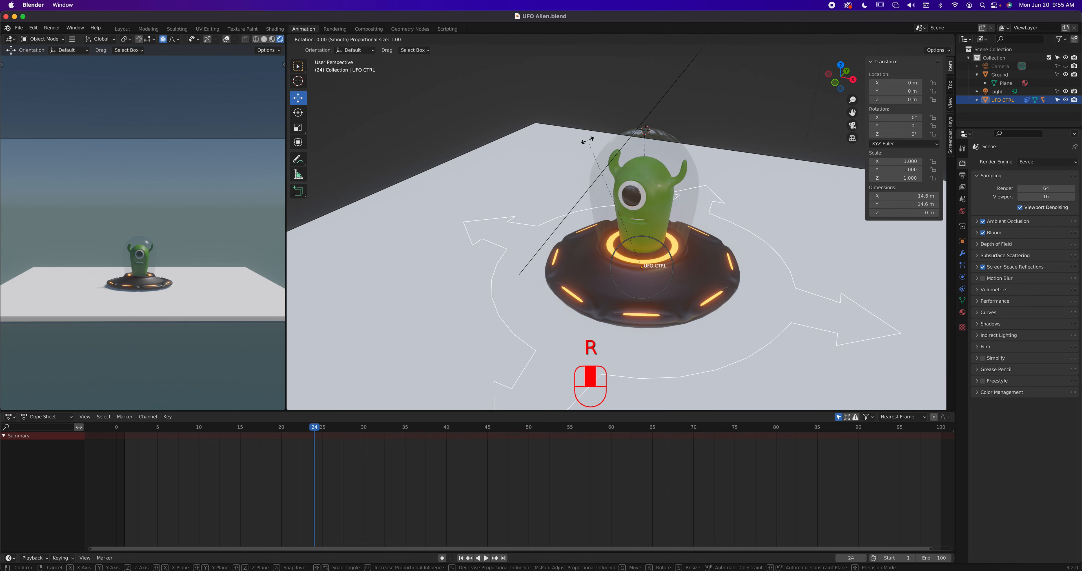
{"action": "key", "text": "x"}
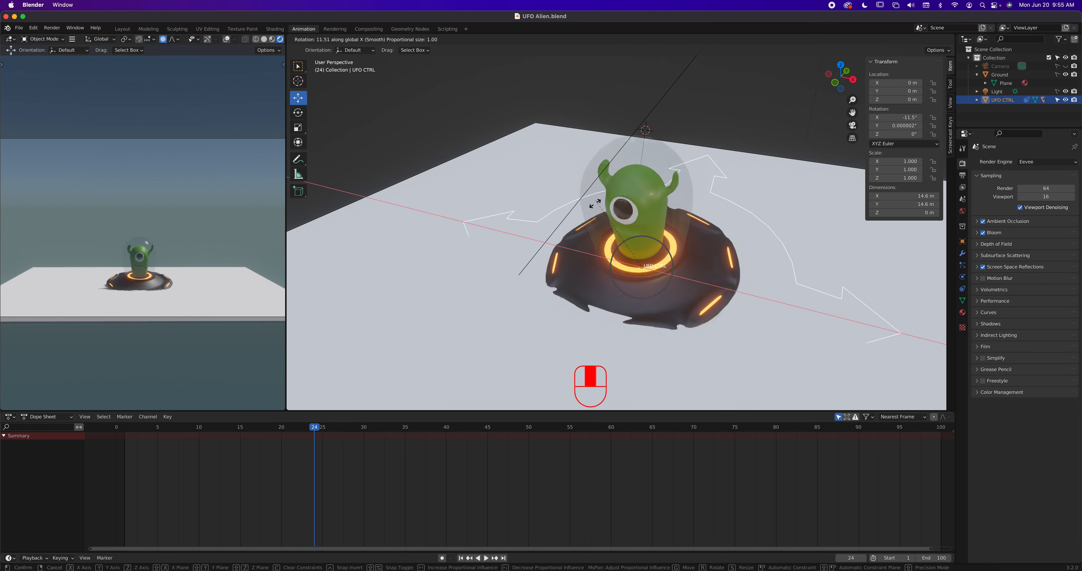
{"action": "right_click", "coordinate": [629, 151]}
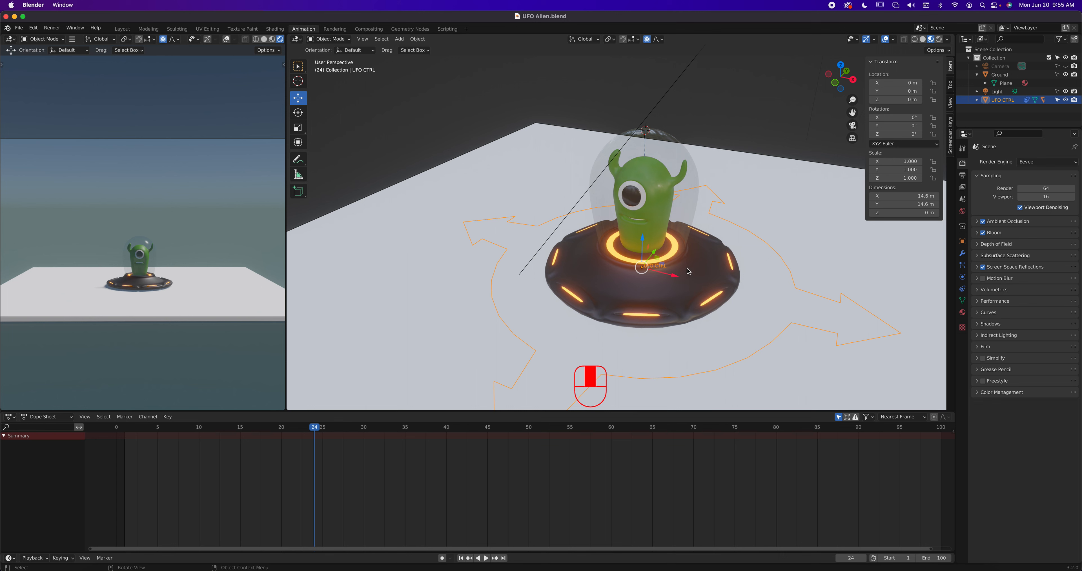
Step: Add a cube mesh to the scene
{"action": "mouse_move", "coordinate": [689, 257]}
{"action": "middle_mouse_down"}
{"action": "mouse_move", "coordinate": [673, 268]}
{"action": "mouse_move", "coordinate": [684, 260]}
{"action": "middle_mouse_up"}
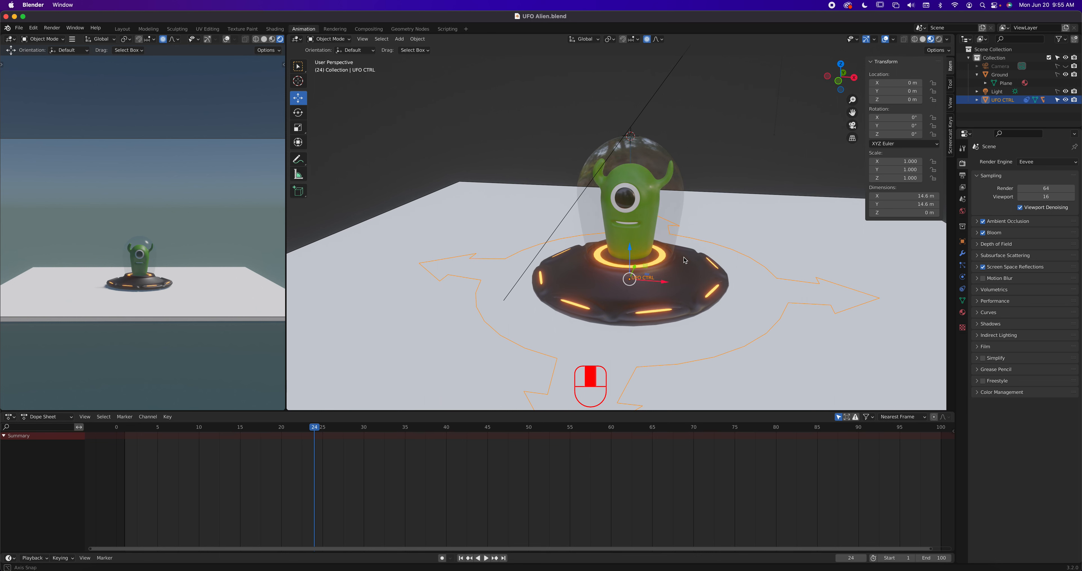
{"action": "scroll", "coordinate": [685, 260], "scroll_direction": "down", "scroll_amount": 4}
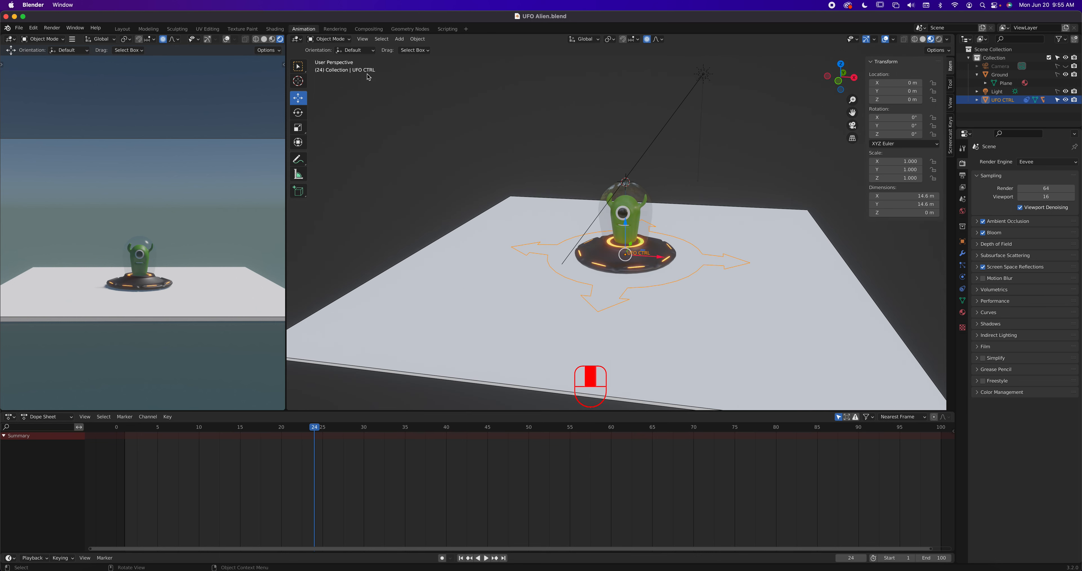
{"action": "left_click", "coordinate": [399, 38]}
{"action": "mouse_move", "coordinate": [441, 49]}
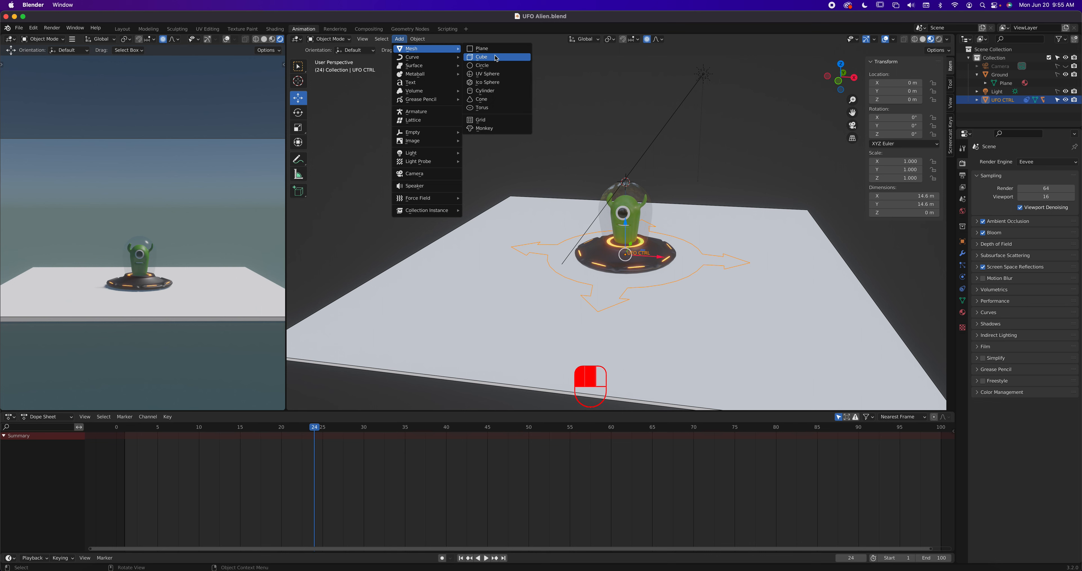
{"action": "left_click", "coordinate": [496, 57]}
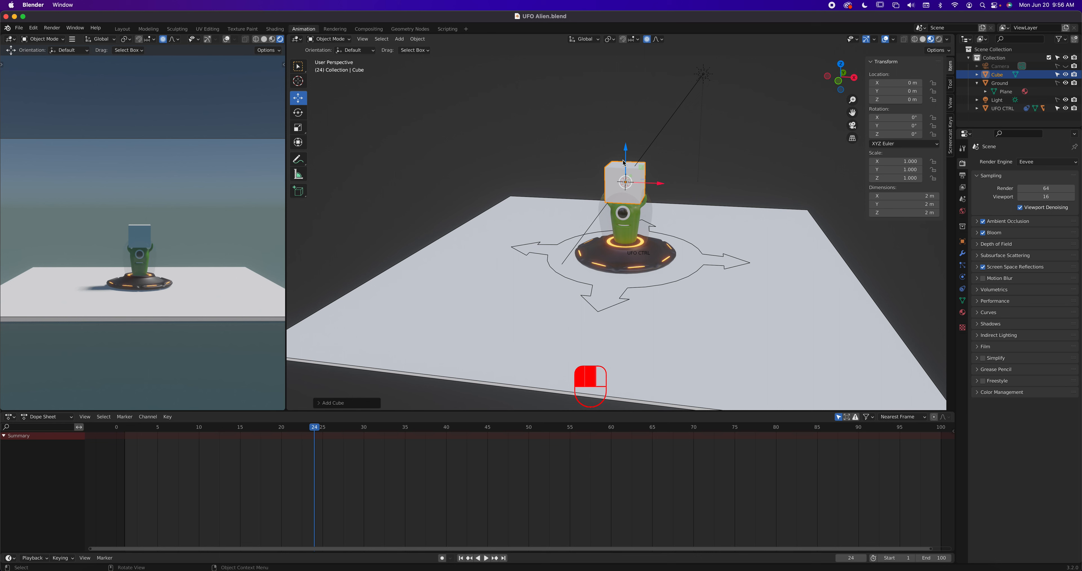
Step: Raise the cube above the alien along the Z axis and set its Z location to 5 m
{"action": "left_click_drag", "start_coordinate": [626, 152], "coordinate": [626, 86]}
{"action": "left_click", "coordinate": [896, 100]}
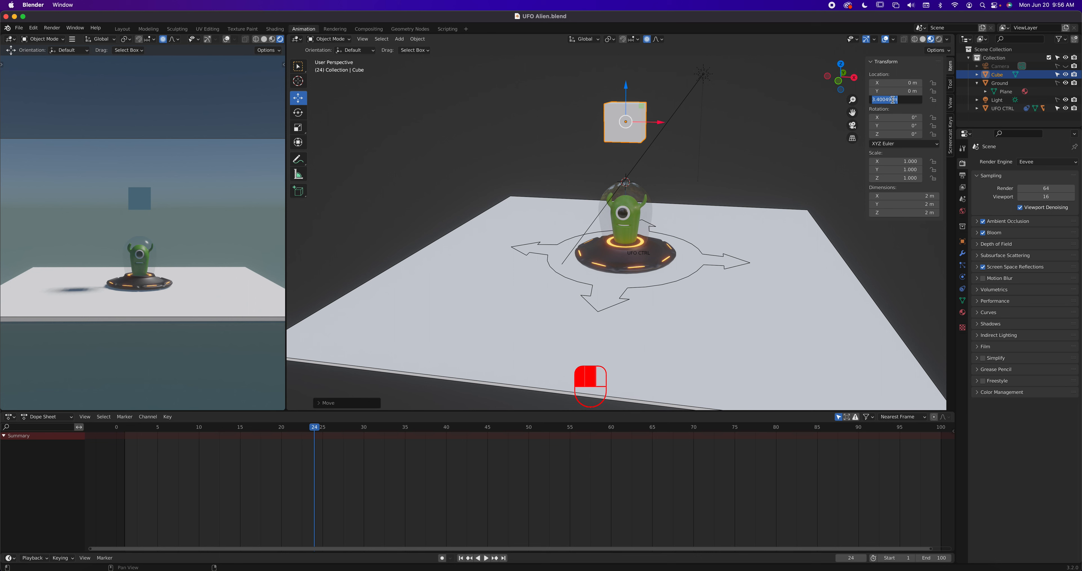
{"action": "type", "text": "5"}
{"action": "key", "text": "Return"}
Step: Set the cube's Z location to -5 m and delete the cube
{"action": "left_click", "coordinate": [892, 100]}
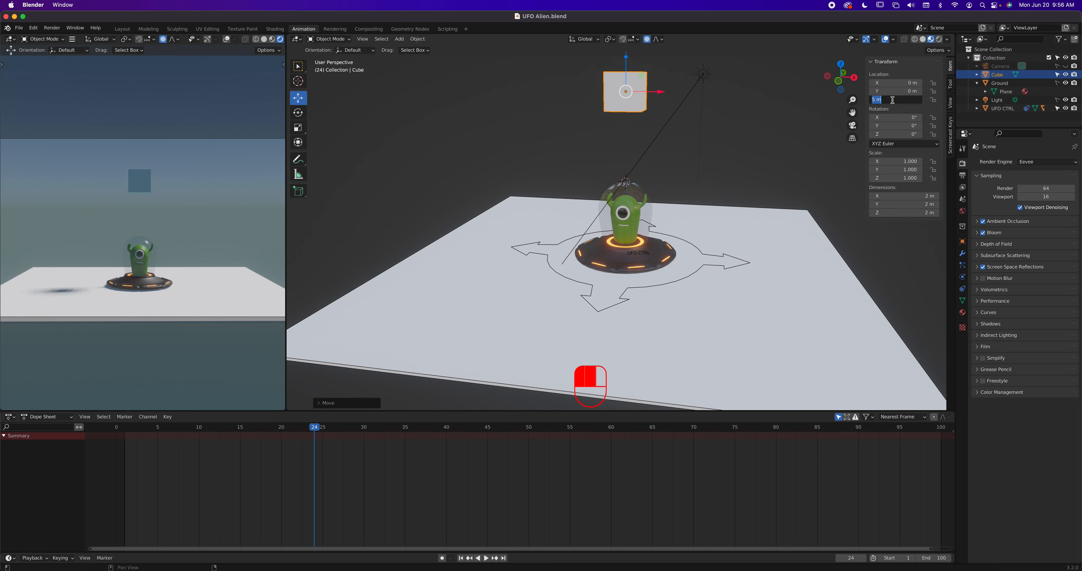
{"action": "type", "text": "-5"}
{"action": "key", "text": "Return"}
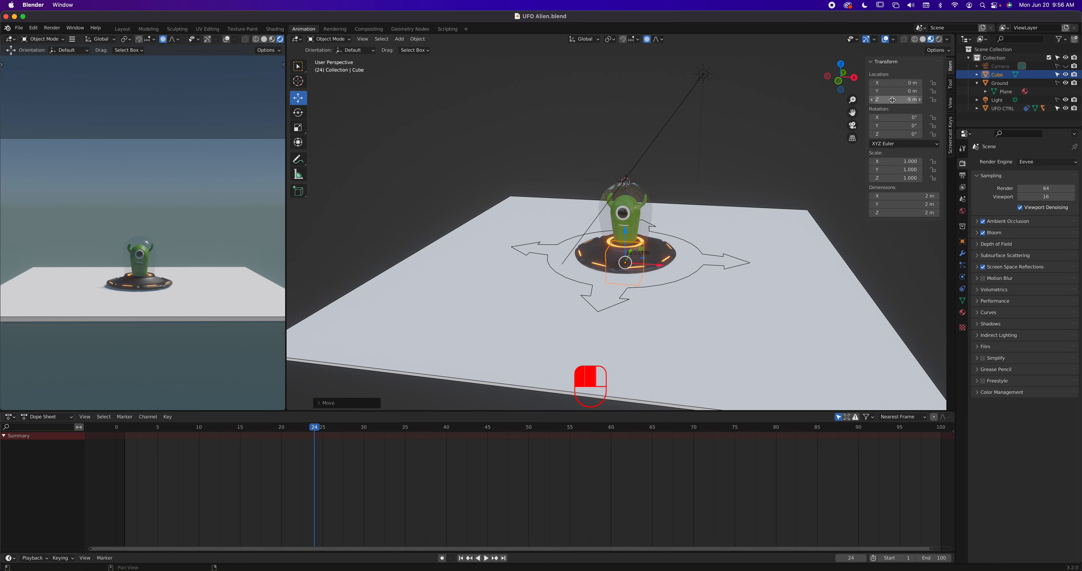
{"action": "key", "text": "x"}
{"action": "left_click", "coordinate": [629, 268]}
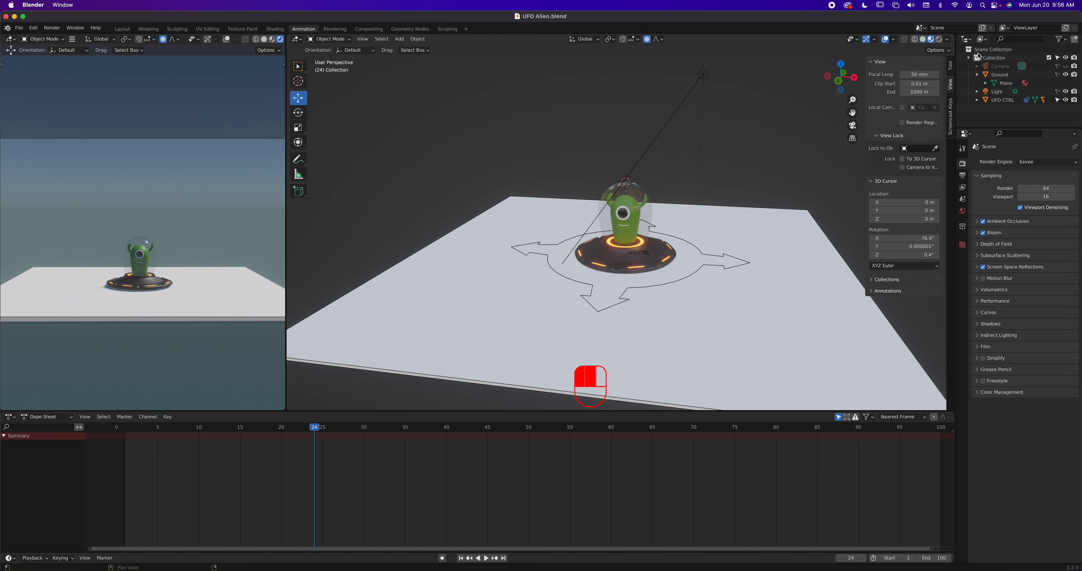
Step: Select UFO CTRL and move it off the ground plane to about X -16.2 m, Y 12.1 m, Z 3.8 m
{"action": "left_click", "coordinate": [707, 253]}
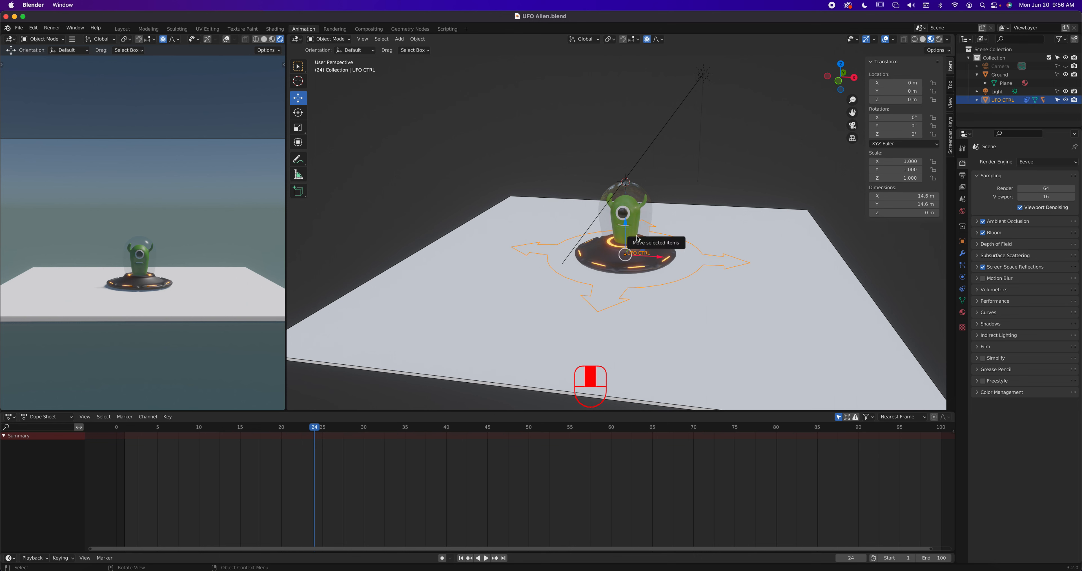
{"action": "middle_click_drag", "start_coordinate": [637, 238], "coordinate": [671, 248]}
{"action": "left_click_drag", "start_coordinate": [666, 238], "coordinate": [783, 194]}
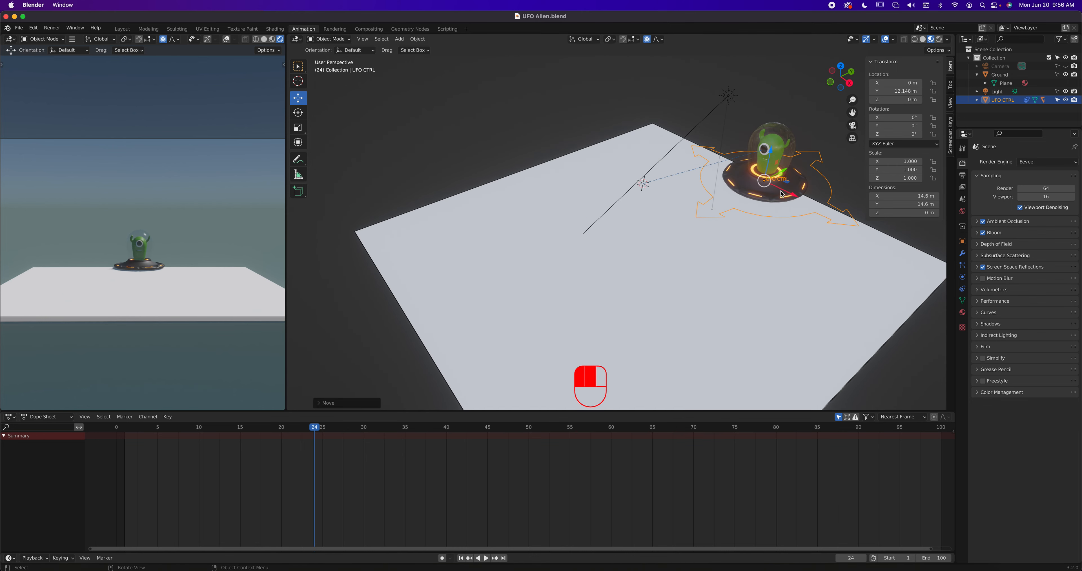
{"action": "left_click_drag", "start_coordinate": [776, 154], "coordinate": [647, 101]}
{"action": "middle_click_drag", "start_coordinate": [598, 195], "coordinate": [689, 161]}
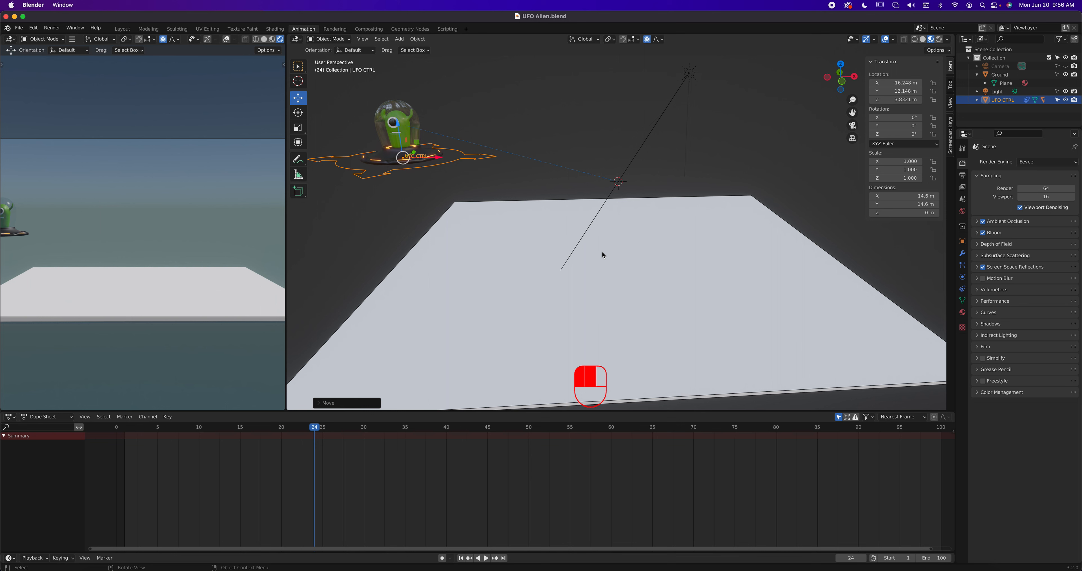
Step: Set the X, Y and Z location of UFO CTRL to 0 m
{"action": "left_click", "coordinate": [888, 82]}
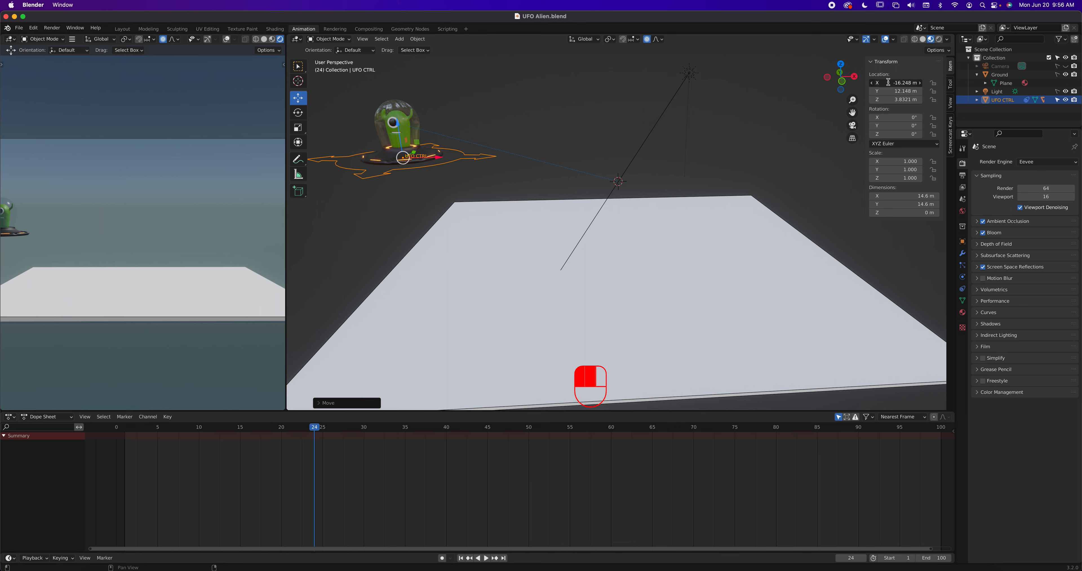
{"action": "type", "text": "0"}
{"action": "key", "text": "Return"}
{"action": "left_click", "coordinate": [888, 92]}
{"action": "type", "text": "0"}
{"action": "key", "text": "Return"}
{"action": "left_click", "coordinate": [888, 99]}
{"action": "type", "text": "0"}
{"action": "key", "text": "Return"}
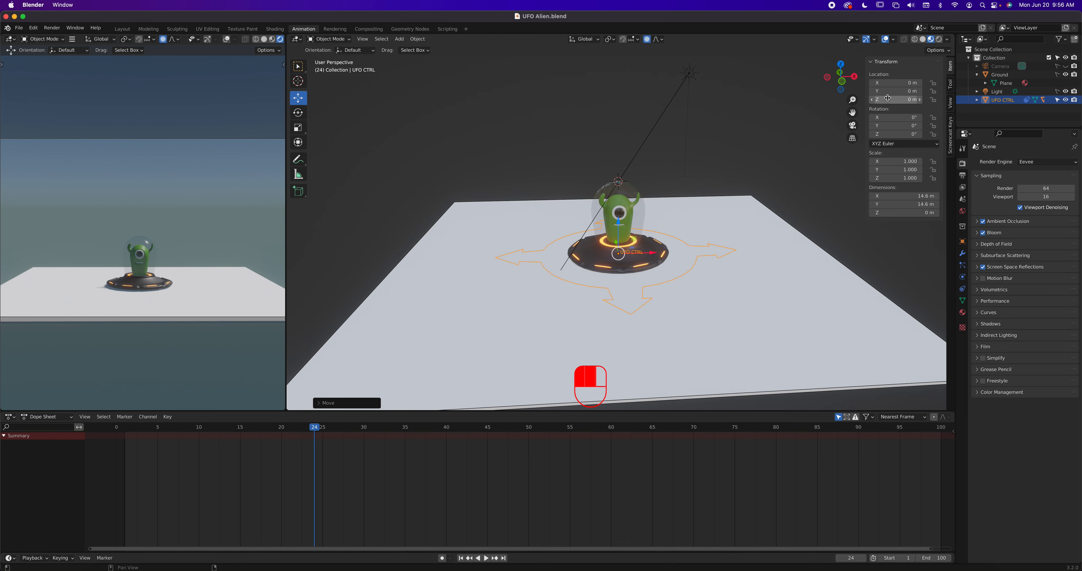
Step: Rotate UFO CTRL freely to about X 126°, Y 45.2°, Z -36.1°, and reset all three rotation values to 0°
{"action": "middle_click_drag", "start_coordinate": [675, 332], "coordinate": [714, 261]}
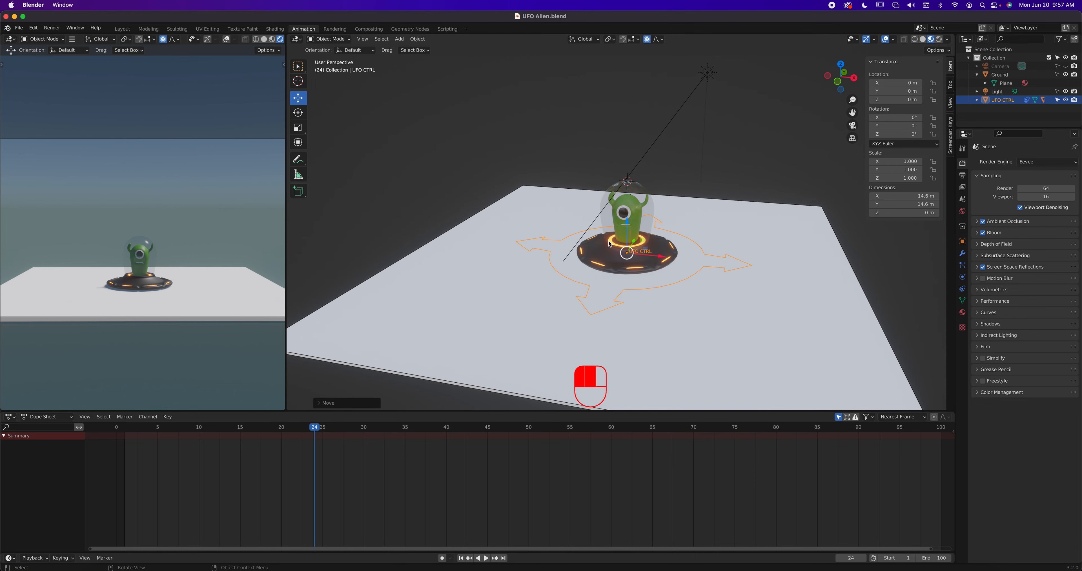
{"action": "left_click", "coordinate": [302, 113]}
{"action": "left_click_drag", "start_coordinate": [631, 220], "coordinate": [612, 338]}
{"action": "middle_click_drag", "start_coordinate": [651, 217], "coordinate": [656, 239]}
{"action": "left_click_drag", "start_coordinate": [901, 134], "coordinate": [895, 118]}
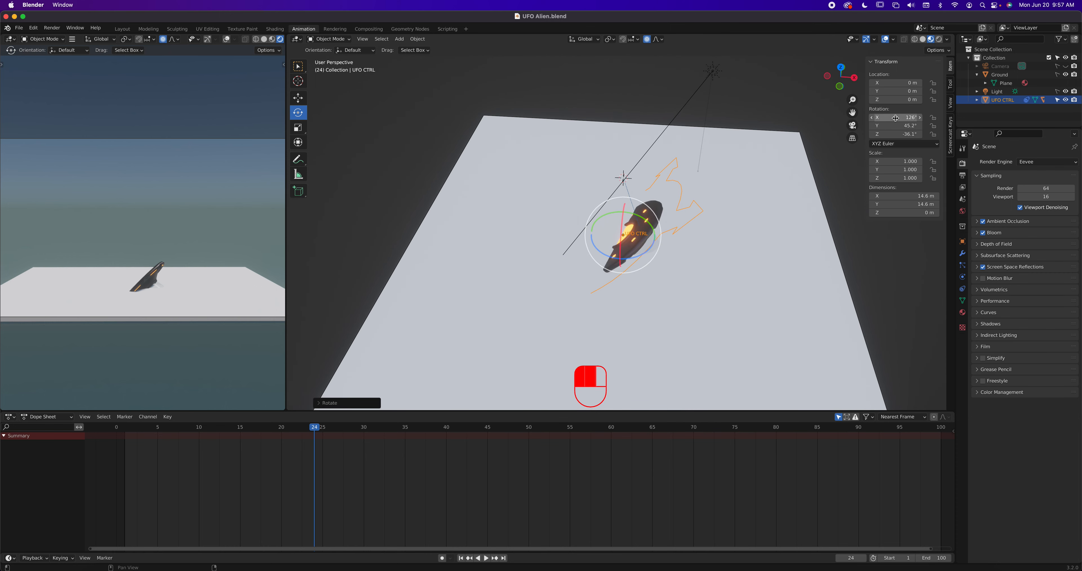
{"action": "type", "text": "0"}
{"action": "key", "text": "Return"}
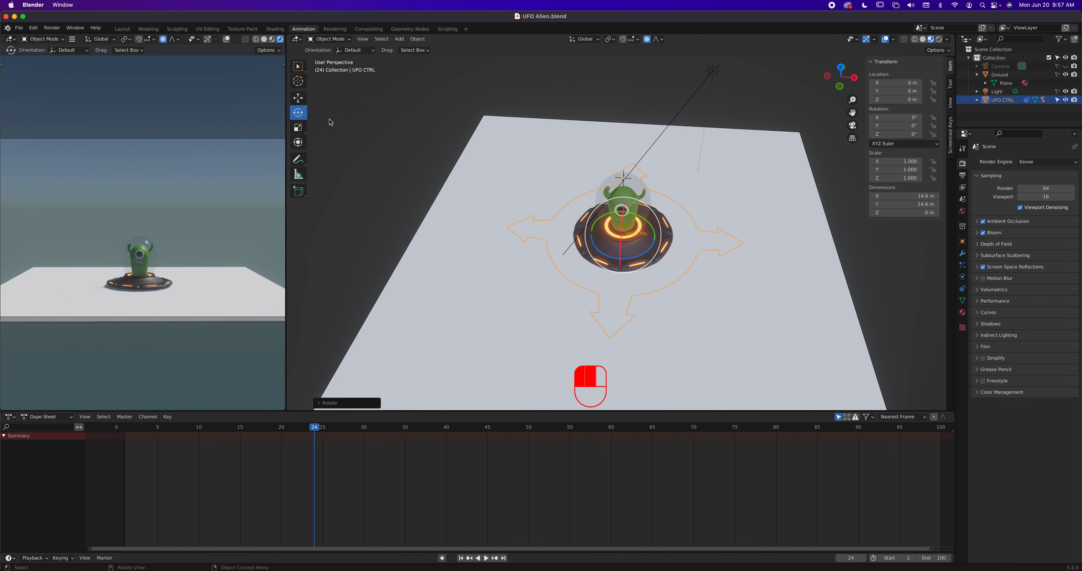
Step: Stretch UFO CTRL along the X axis to a scale of about 4.54 and reset its X scale to 1
{"action": "left_click", "coordinate": [304, 128]}
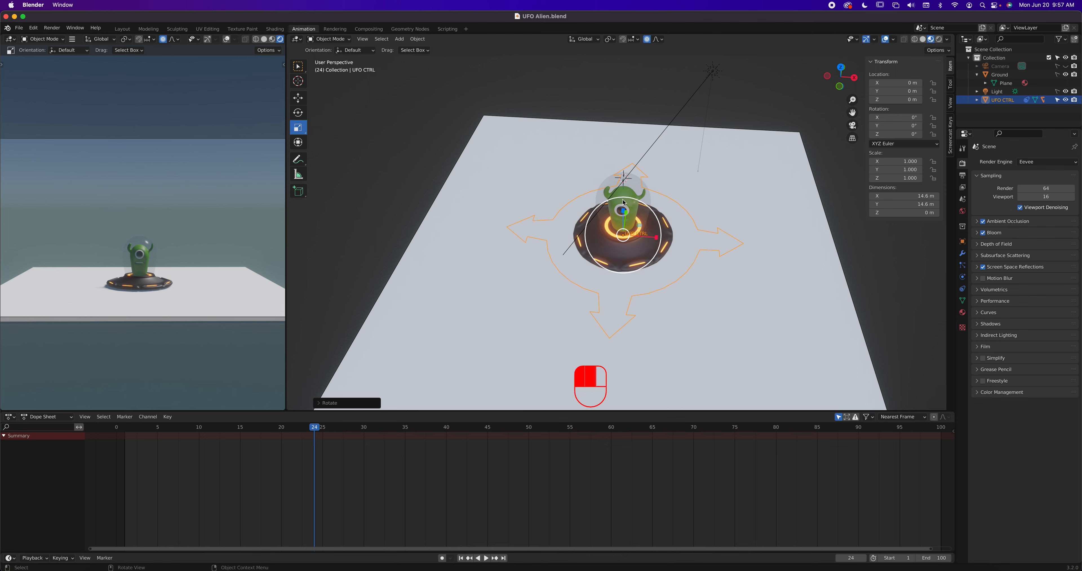
{"action": "left_click_drag", "start_coordinate": [659, 243], "coordinate": [747, 278]}
{"action": "middle_click_drag", "start_coordinate": [747, 275], "coordinate": [824, 243]}
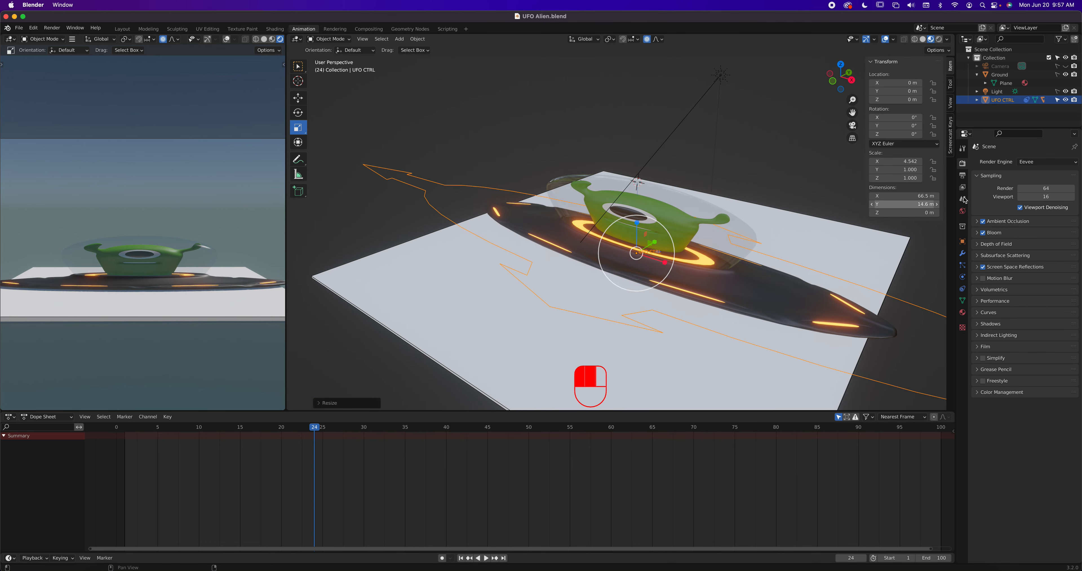
{"action": "left_click", "coordinate": [900, 162]}
{"action": "type", "text": "1"}
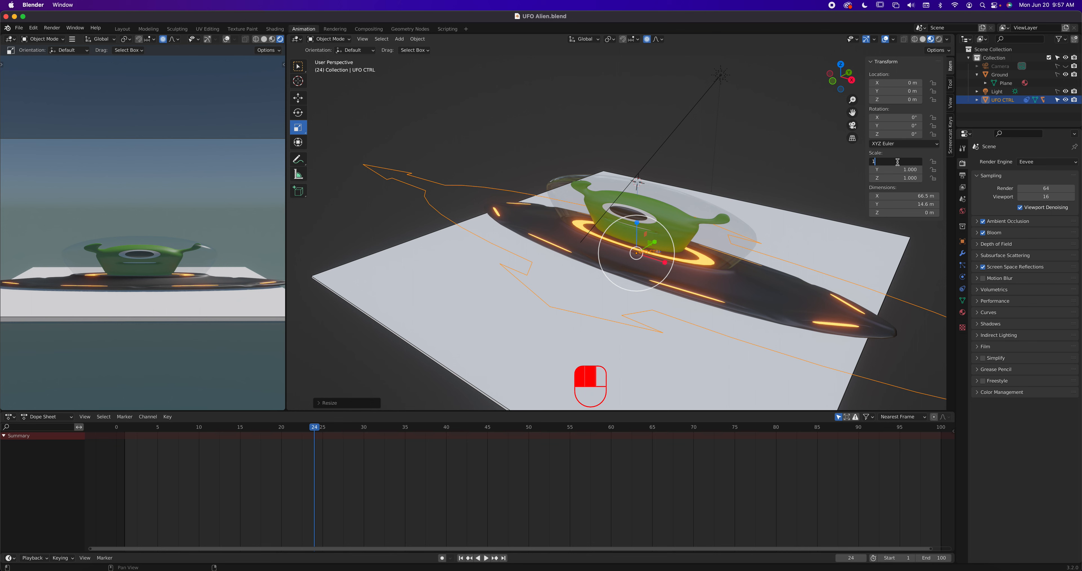
{"action": "key", "text": "Return"}
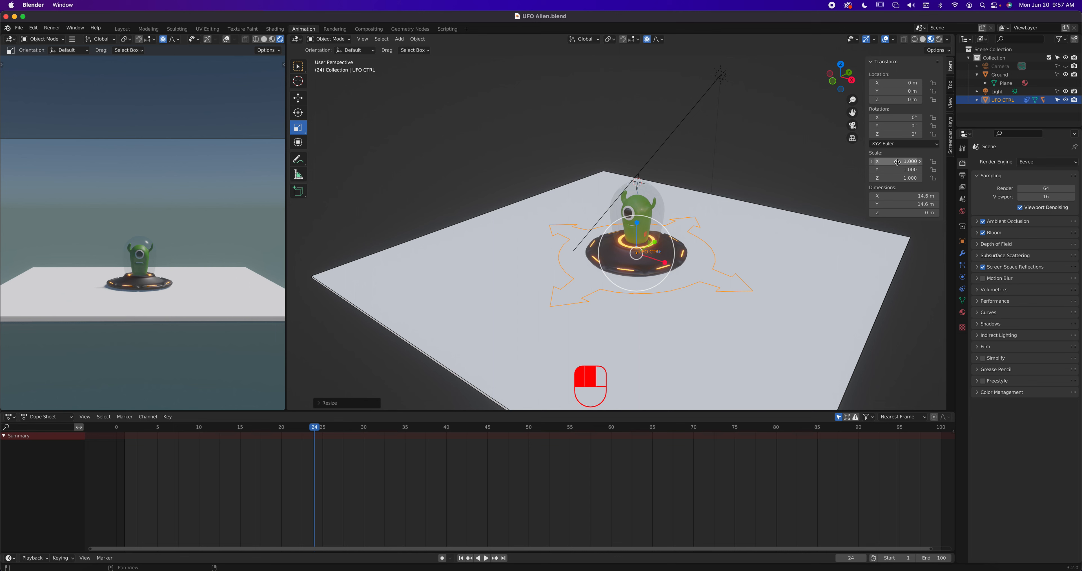
Step: Activate the Move tool and set the X location of UFO CTRL to -5 m
{"action": "left_click", "coordinate": [298, 98]}
{"action": "scroll", "coordinate": [665, 261], "scroll_direction": "up", "scroll_amount": 5}
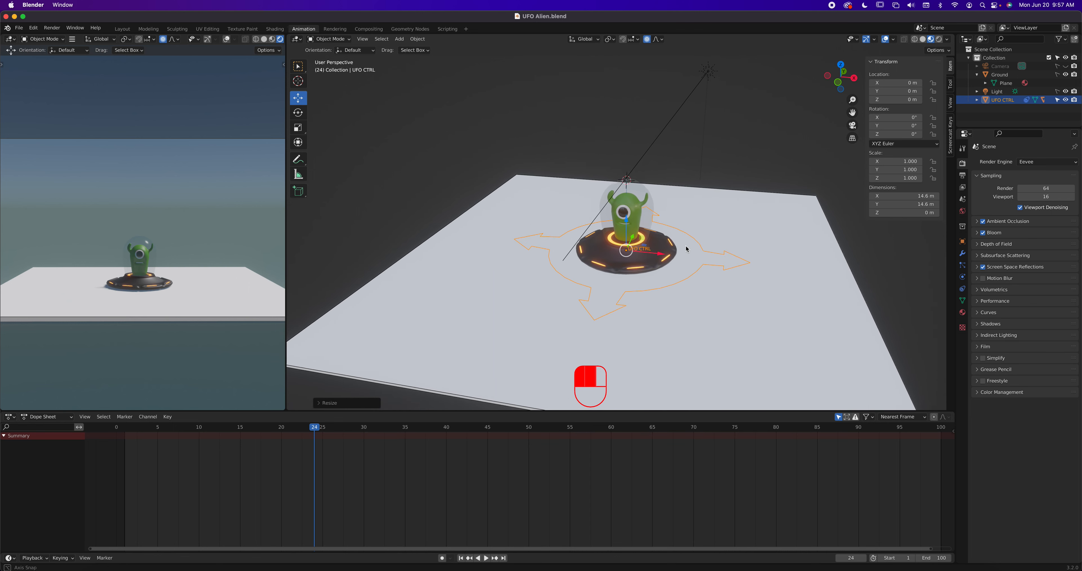
{"action": "left_click_drag", "start_coordinate": [665, 266], "coordinate": [630, 262]}
{"action": "right_click", "coordinate": [631, 262]}
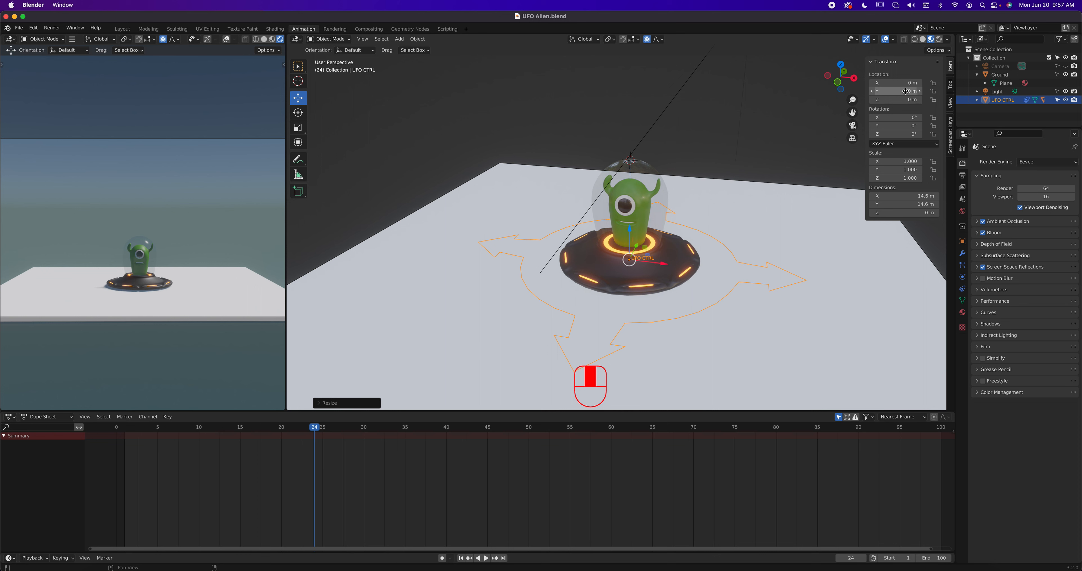
{"action": "mouse_move", "coordinate": [892, 84]}
{"action": "left_mouse_down"}
{"action": "mouse_move", "coordinate": [916, 83]}
{"action": "mouse_move", "coordinate": [791, 83]}
{"action": "mouse_move", "coordinate": [979, 84]}
{"action": "mouse_move", "coordinate": [833, 83]}
{"action": "mouse_move", "coordinate": [919, 84]}
{"action": "mouse_move", "coordinate": [889, 83]}
{"action": "left_mouse_up"}
{"action": "left_click", "coordinate": [890, 83]}
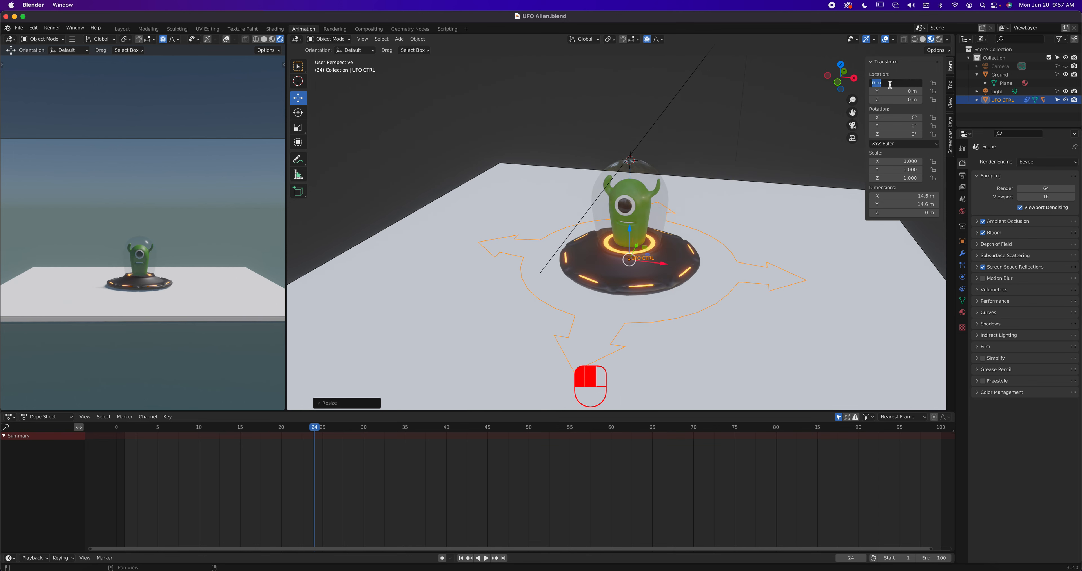
{"action": "type", "text": "-5"}
{"action": "key", "text": "Return"}
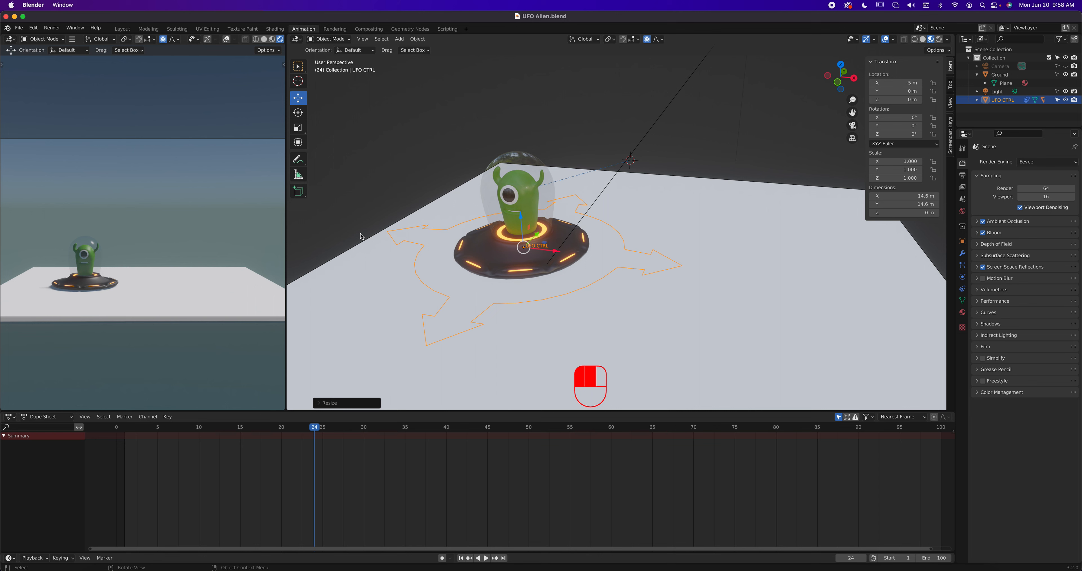
Step: Set the X location of UFO CTRL to 5 m and undo both of its X location changes
{"action": "left_click", "coordinate": [892, 84]}
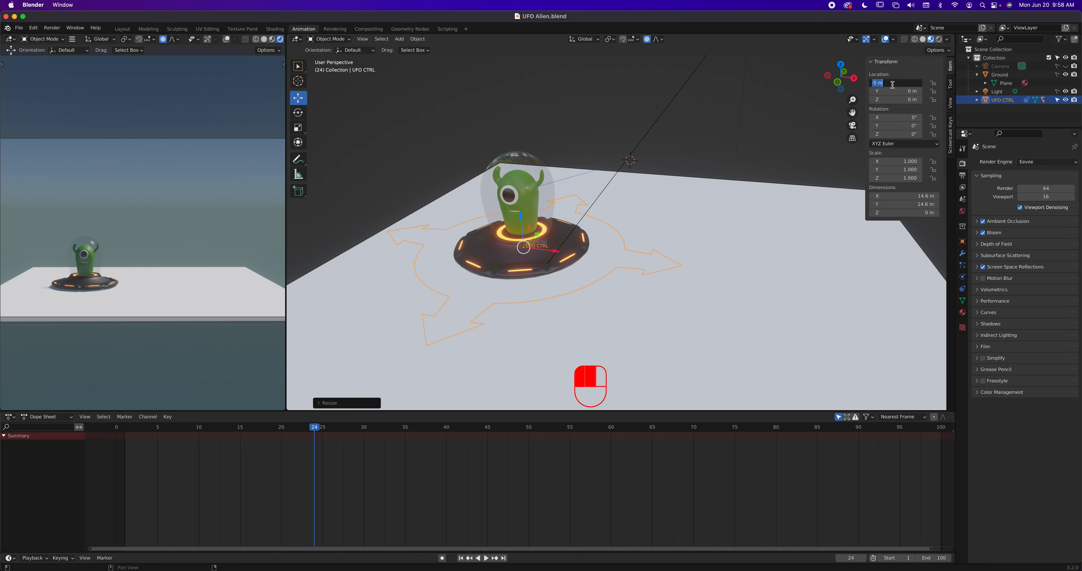
{"action": "type", "text": "5"}
{"action": "key", "text": "Return"}
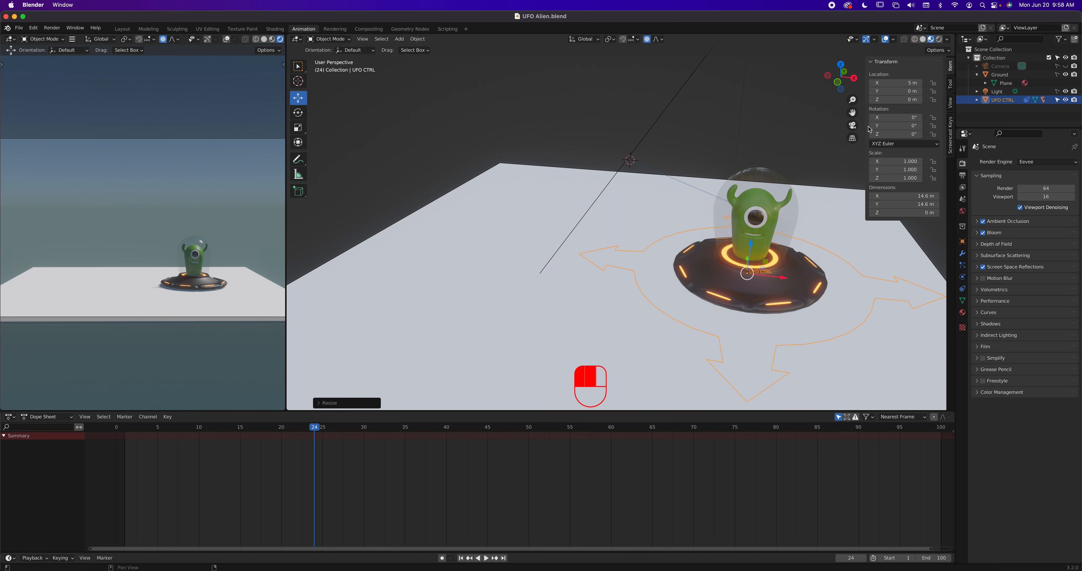
{"action": "key", "text": "super+z"}
{"action": "key", "text": "super+x"}
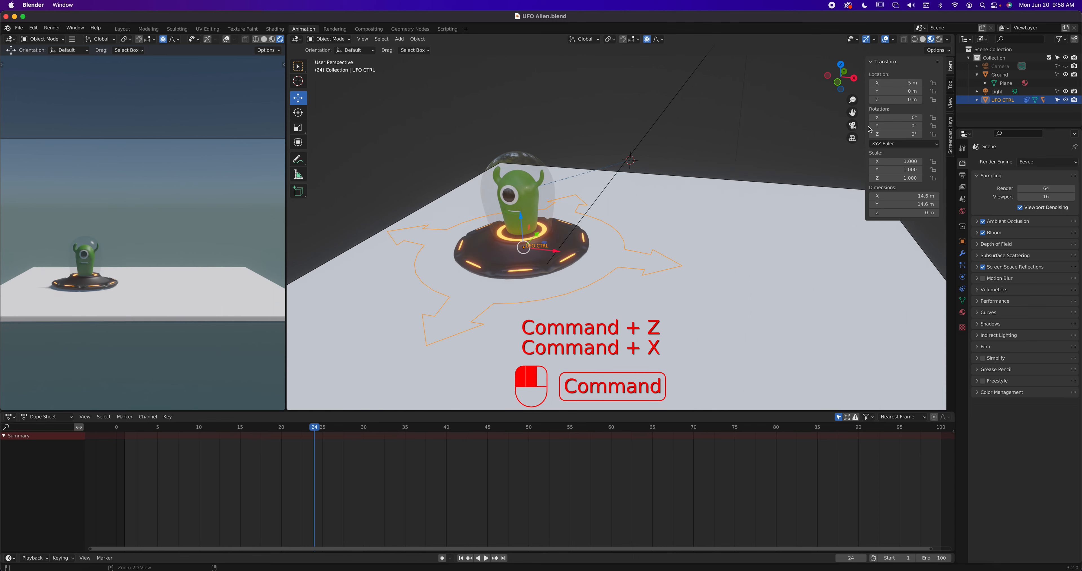
{"action": "key", "text": "super+z"}
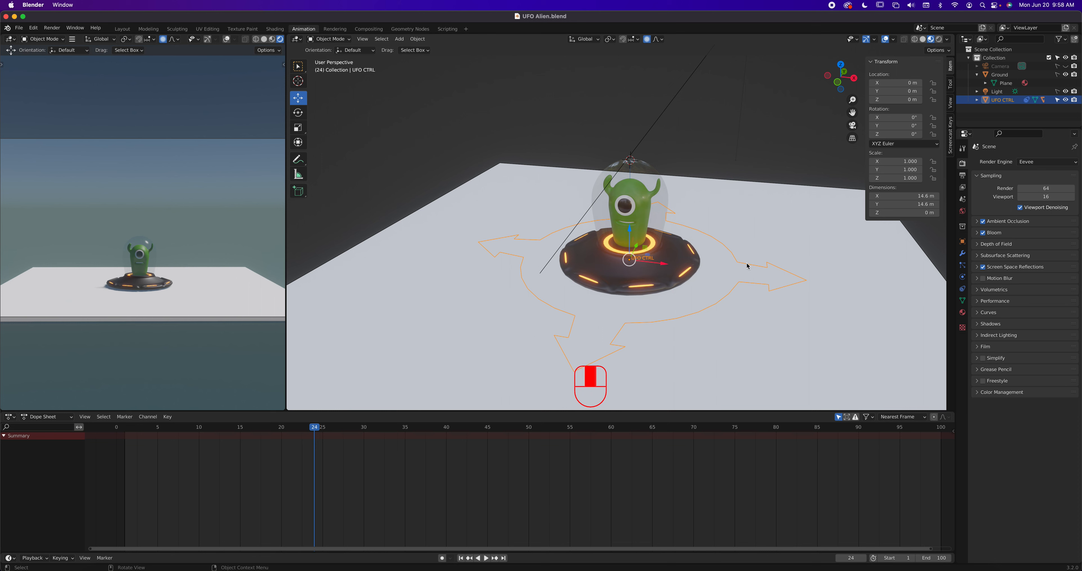
Step: Move the playhead to frame 1 and switch the viewport to the front orthographic view
{"action": "left_click_drag", "start_coordinate": [311, 429], "coordinate": [126, 456]}
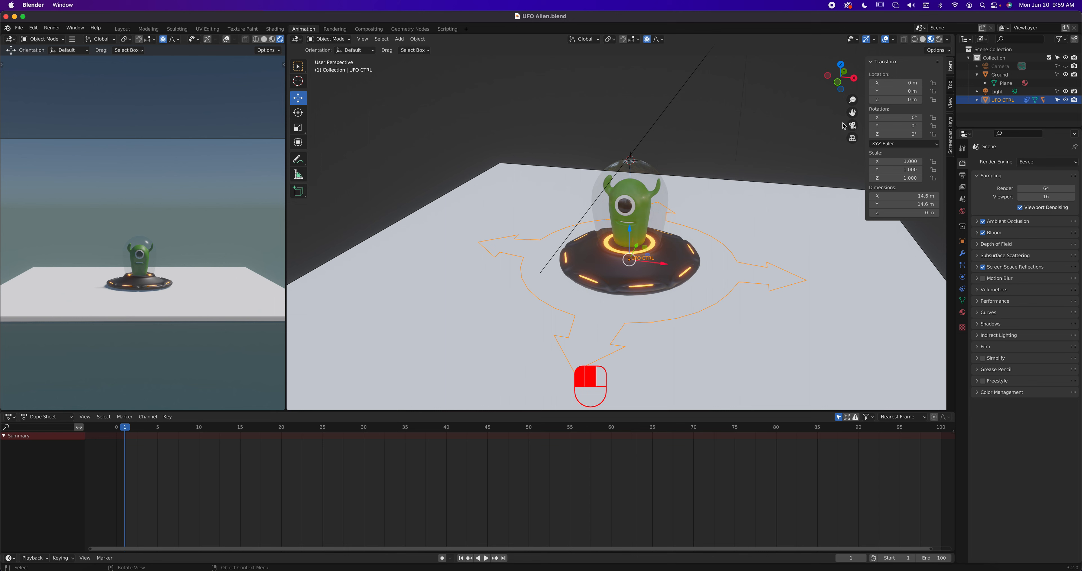
{"action": "mouse_move", "coordinate": [897, 99]}
{"action": "left_mouse_down"}
{"action": "mouse_move", "coordinate": [921, 100]}
{"action": "mouse_move", "coordinate": [886, 103]}
{"action": "left_mouse_up"}
{"action": "key", "text": "grave"}
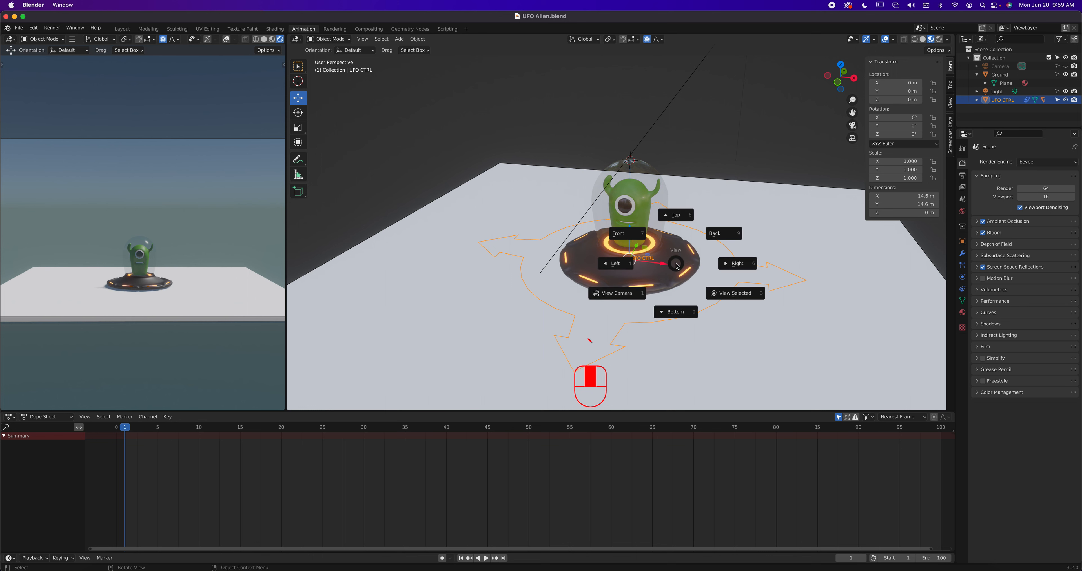
{"action": "left_click", "coordinate": [630, 238]}
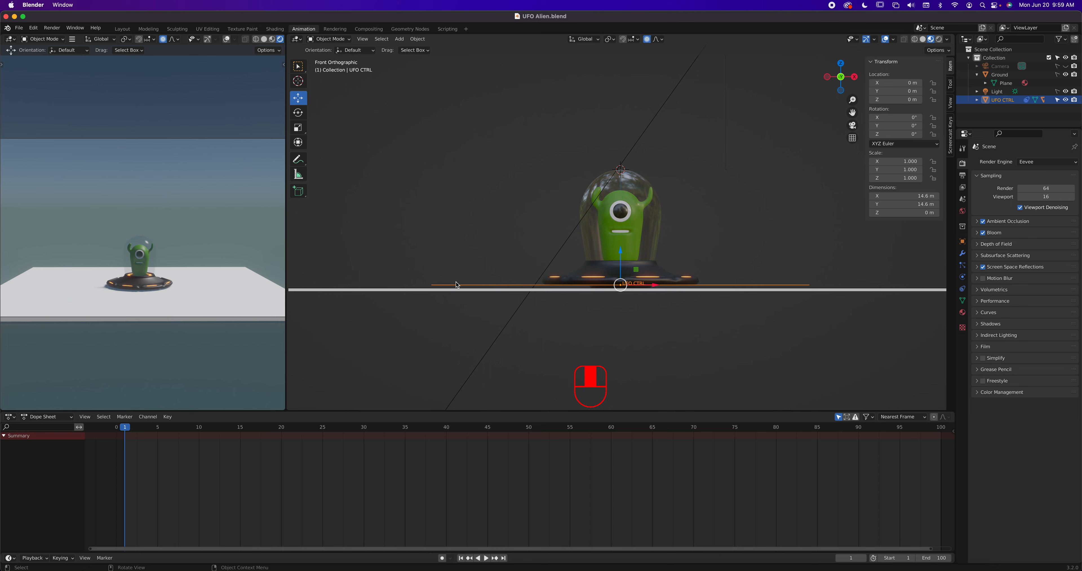
{"action": "scroll", "coordinate": [674, 292], "scroll_direction": "down", "scroll_amount": 2}
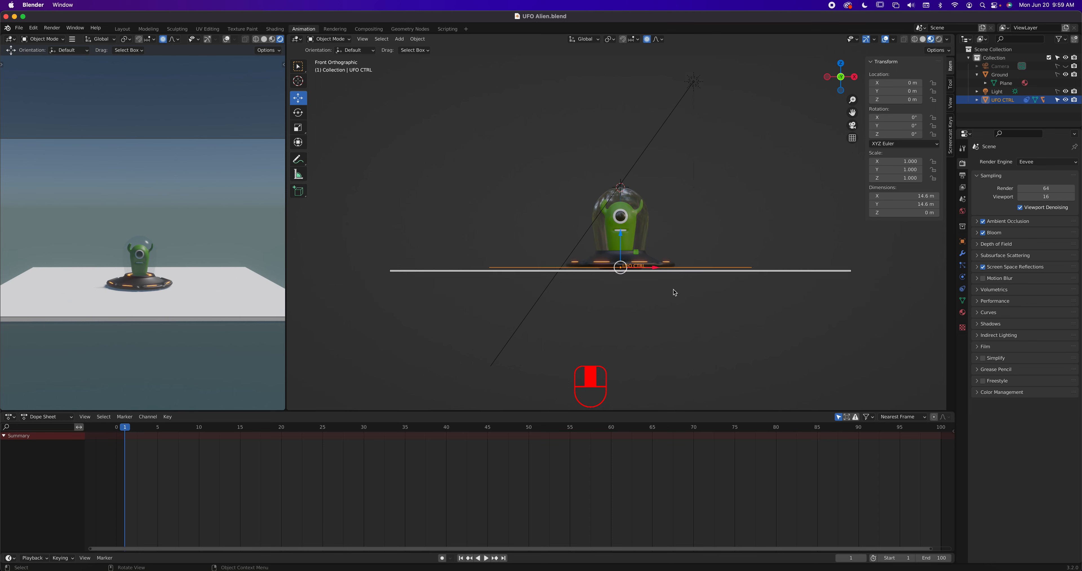
{"action": "scroll", "coordinate": [673, 293], "scroll_direction": "up", "scroll_amount": 1}
{"action": "scroll", "coordinate": [674, 293], "scroll_direction": "down", "scroll_amount": 1}
{"action": "left_click_drag", "start_coordinate": [853, 100], "coordinate": [829, 216]}
Step: Raise UFO CTRL about 7.9 m along the Z axis and cancel the move
{"action": "left_click_drag", "start_coordinate": [596, 322], "coordinate": [595, 231]}
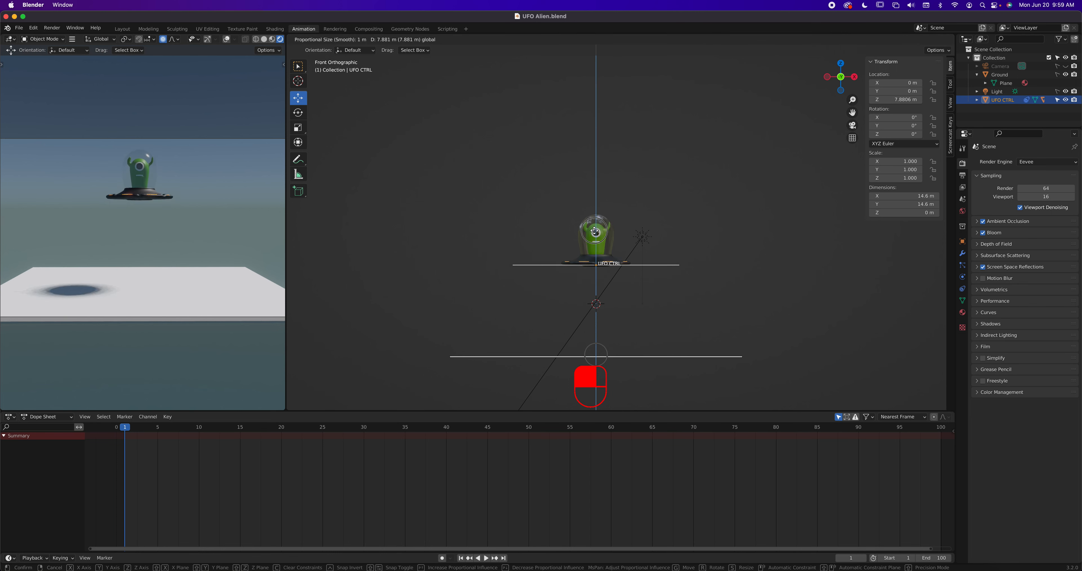
{"action": "right_click", "coordinate": [594, 231]}
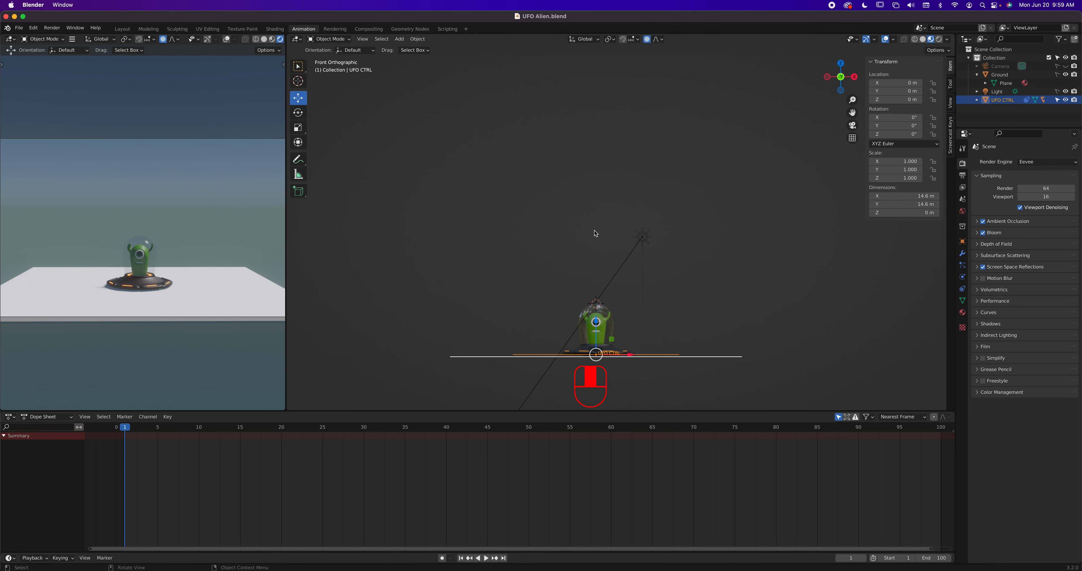
{"action": "scroll", "coordinate": [594, 233], "scroll_direction": "up", "scroll_amount": 2}
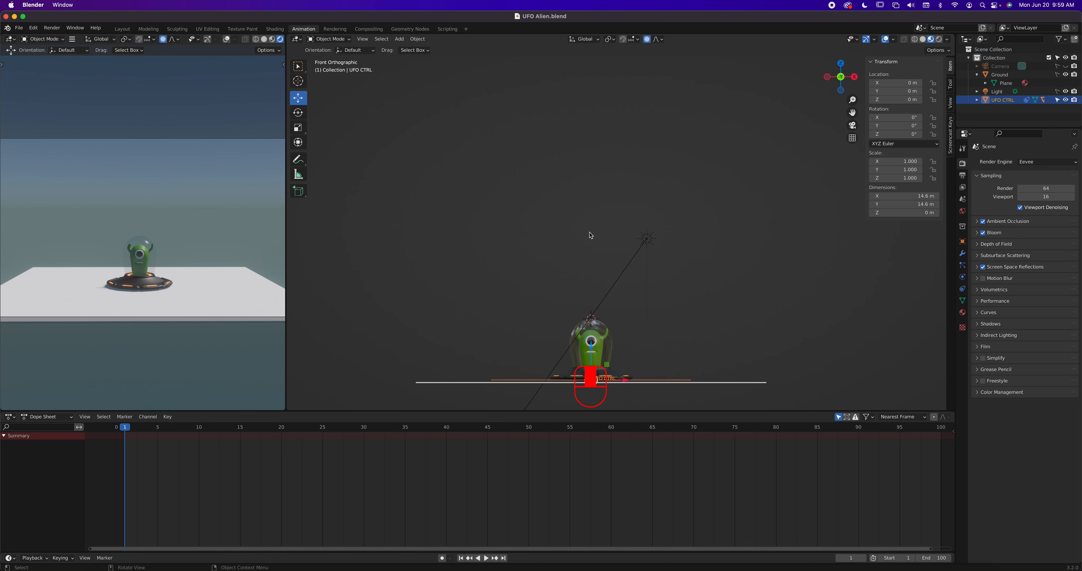
{"action": "middle_click_drag", "start_coordinate": [603, 282], "coordinate": [621, 233], "text": "shift"}
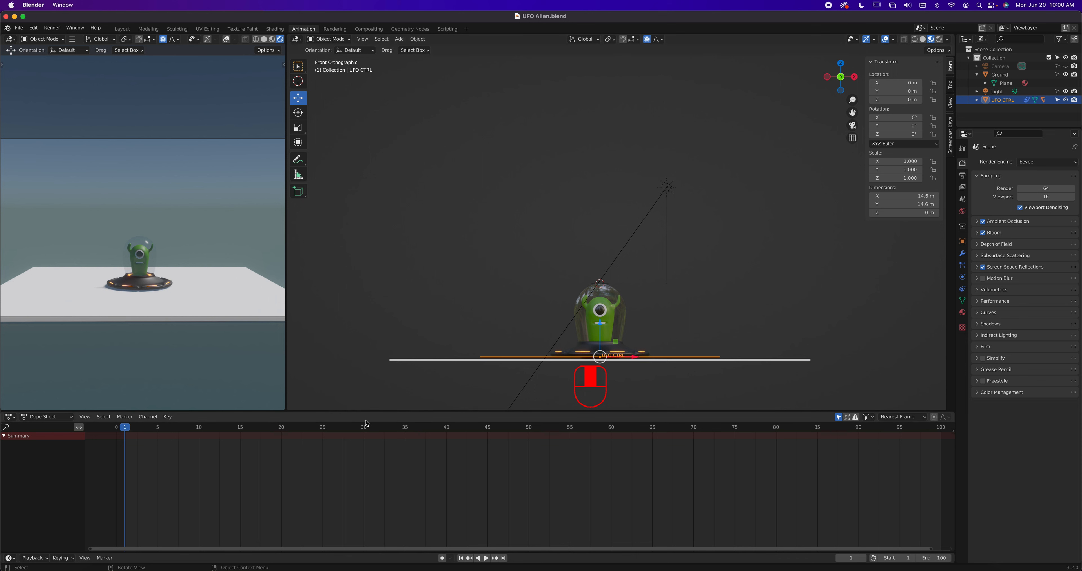
Step: Scrub the timeline to frame 25 and back to frame 1, and briefly play the animation from there
{"action": "left_click_drag", "start_coordinate": [134, 431], "coordinate": [324, 432]}
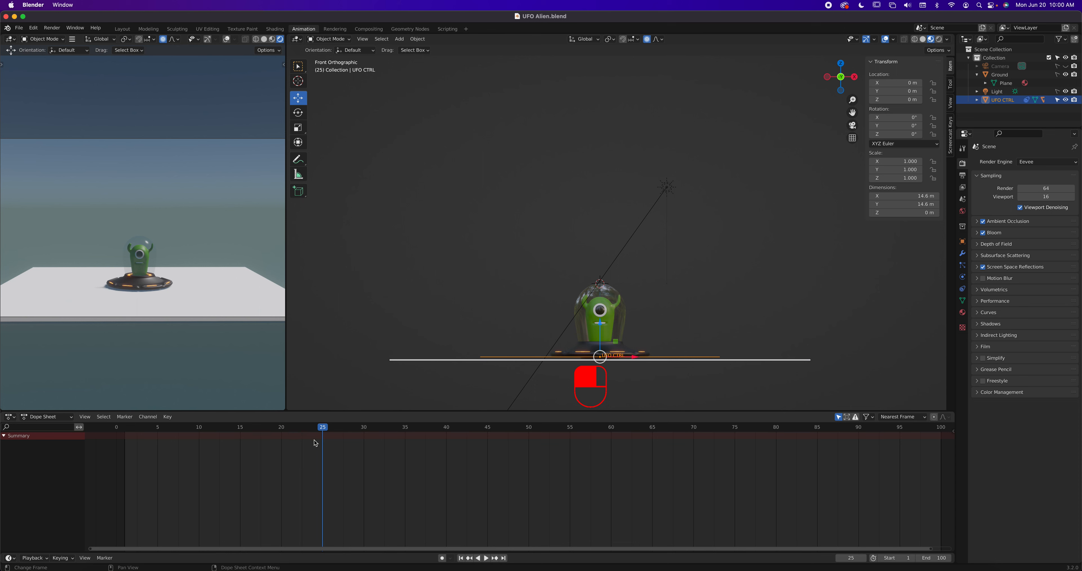
{"action": "left_click_drag", "start_coordinate": [323, 431], "coordinate": [125, 452]}
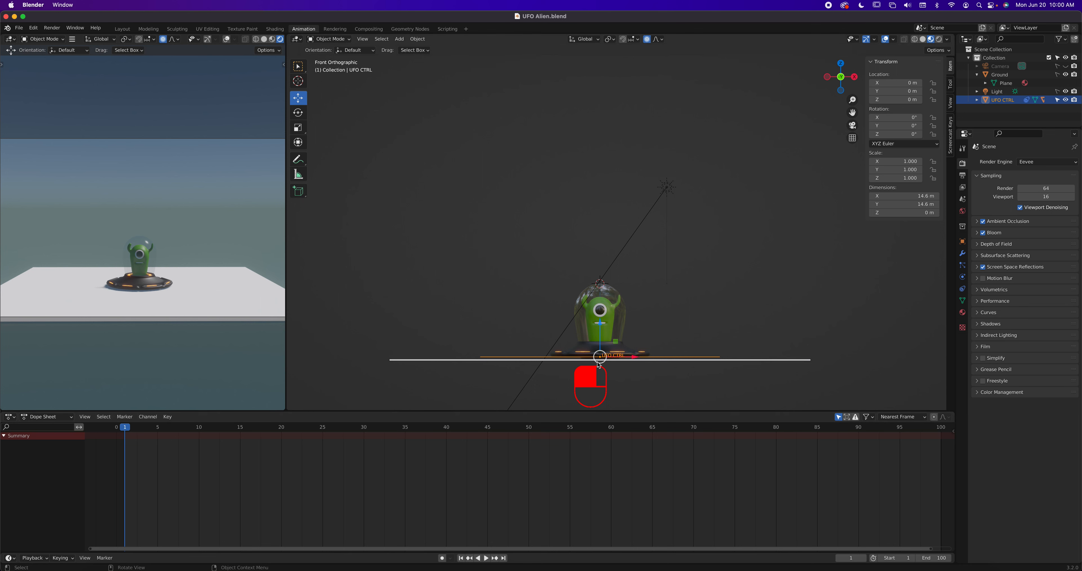
{"action": "key", "text": "space"}
{"action": "left_click_drag", "start_coordinate": [250, 431], "coordinate": [130, 451]}
{"action": "key", "text": "Escape"}
Step: Insert a location keyframe for UFO CTRL at frame 1 and inspect its X, Y and Z location channels
{"action": "key", "text": "i"}
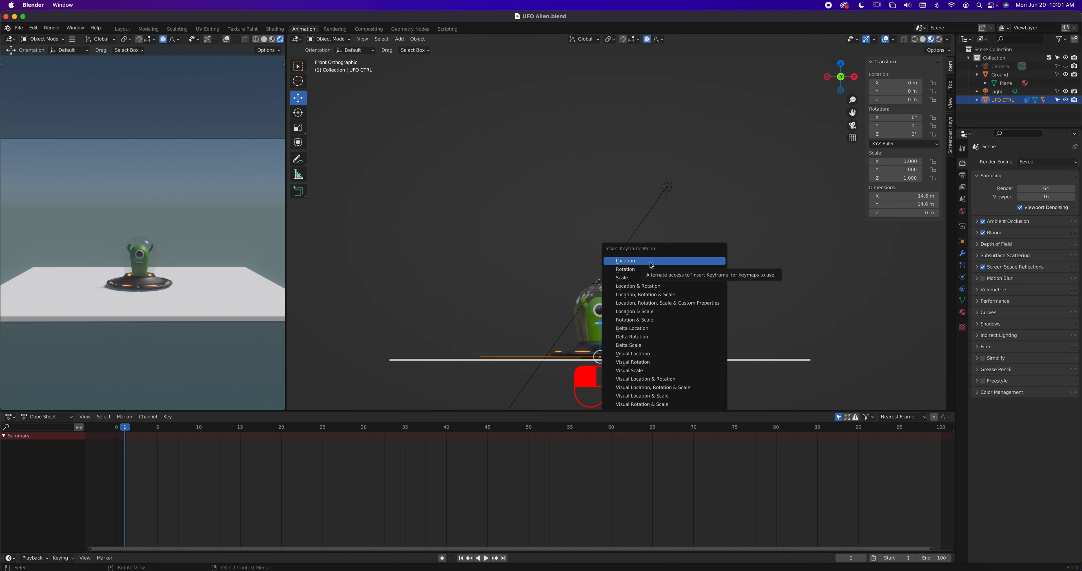
{"action": "left_click", "coordinate": [675, 265]}
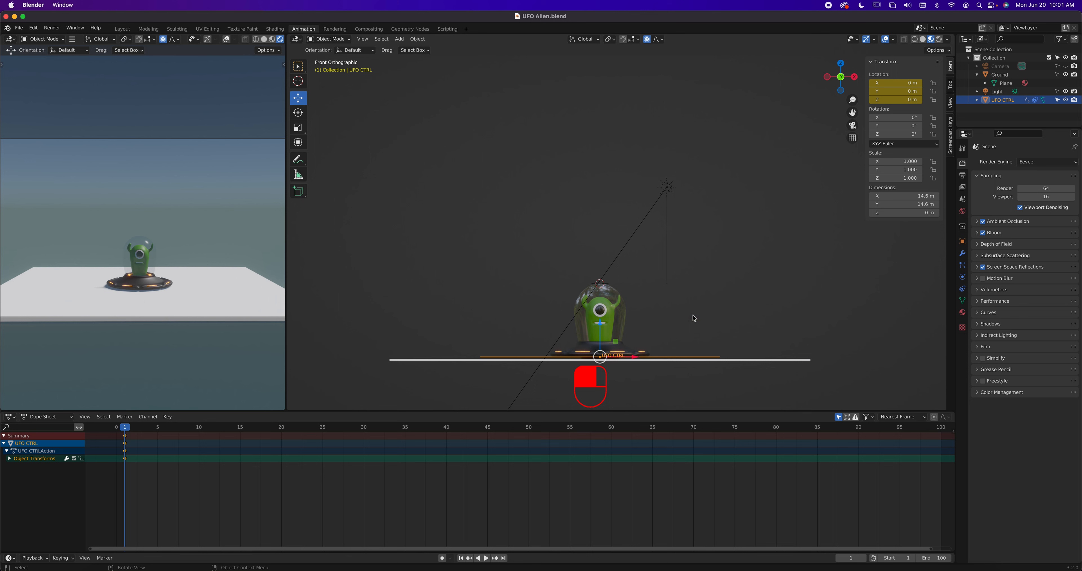
{"action": "key", "text": "i"}
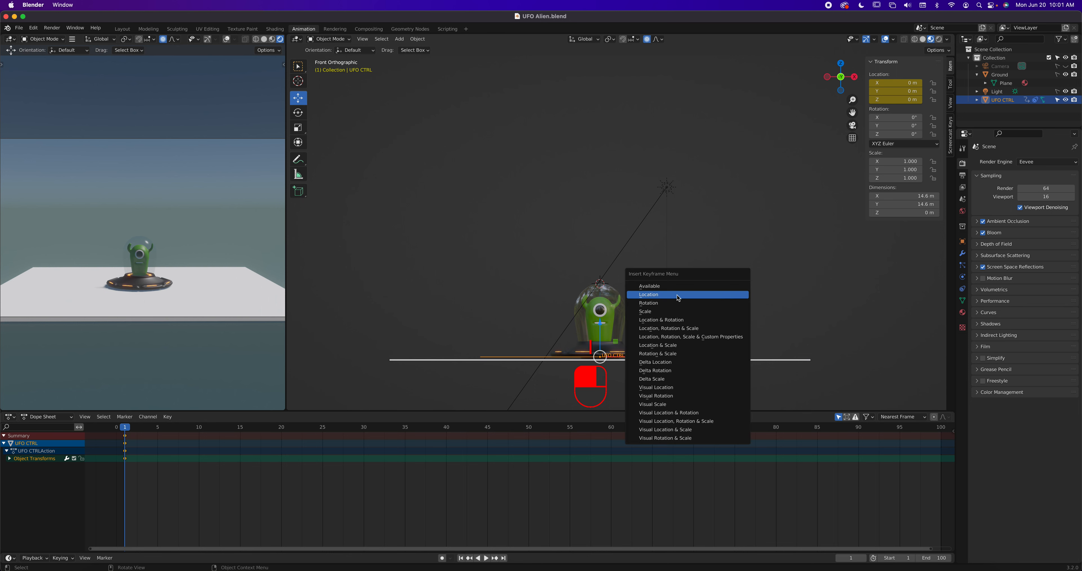
{"action": "left_click", "coordinate": [726, 297]}
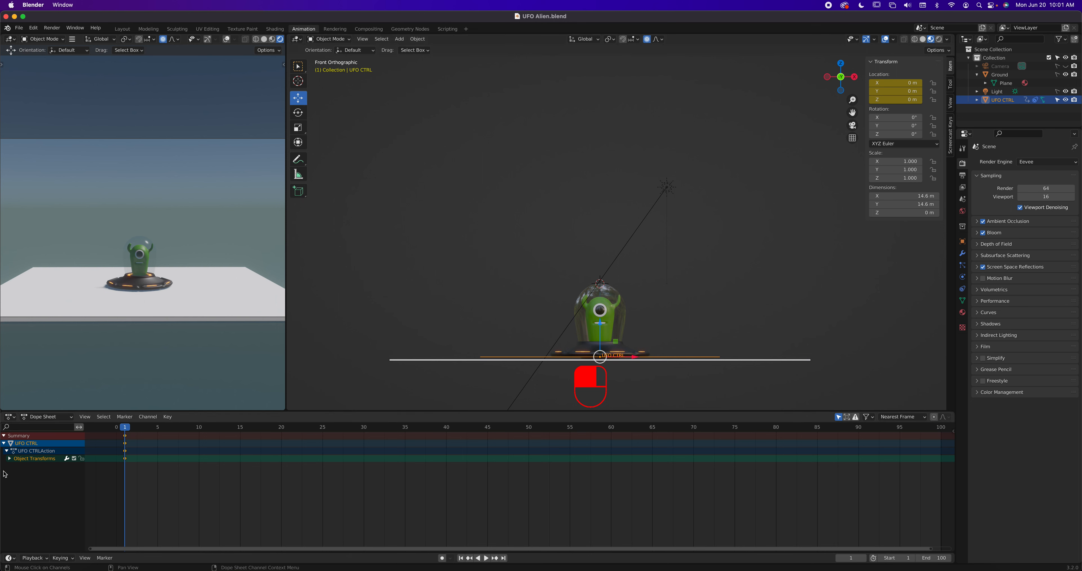
{"action": "left_click", "coordinate": [9, 459]}
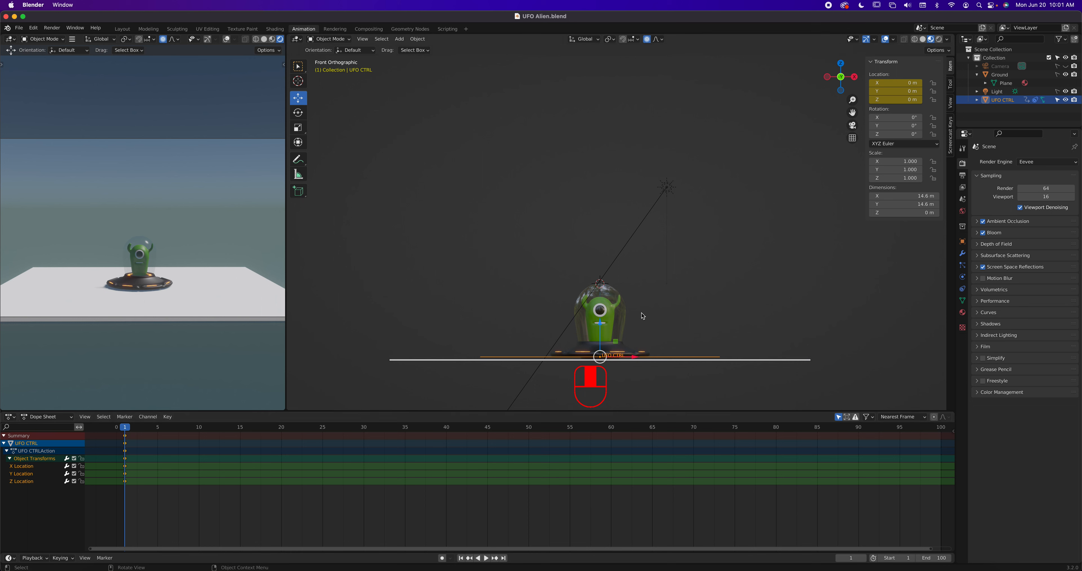
{"action": "left_click", "coordinate": [10, 460]}
Step: Undo the location keyframe inserted on UFO CTRL at frame 1
{"action": "key", "text": "i"}
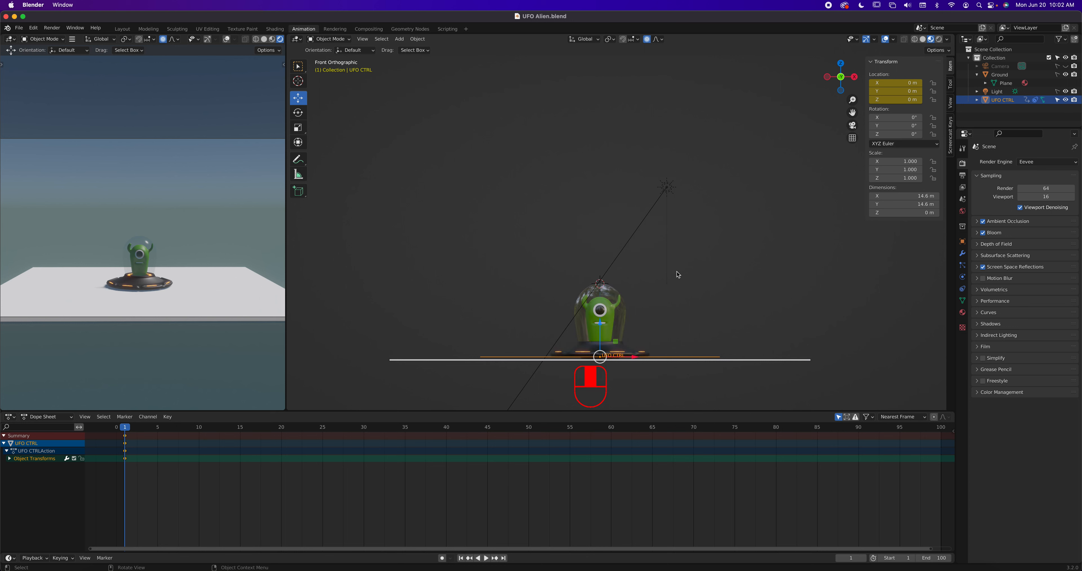
{"action": "key", "text": "super+z"}
{"action": "key", "text": "super+z"}
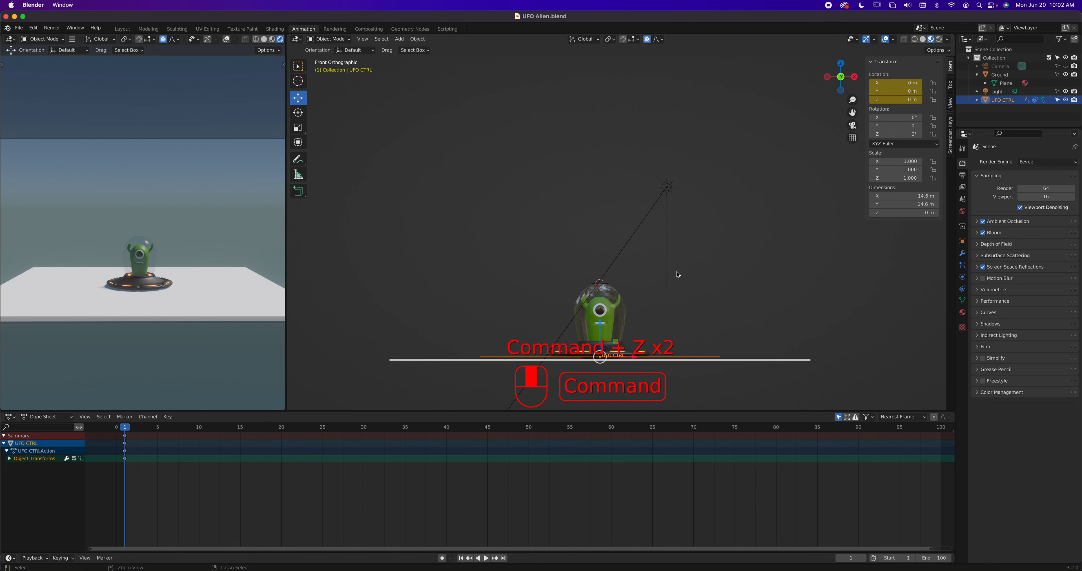
{"action": "key", "text": "super+z"}
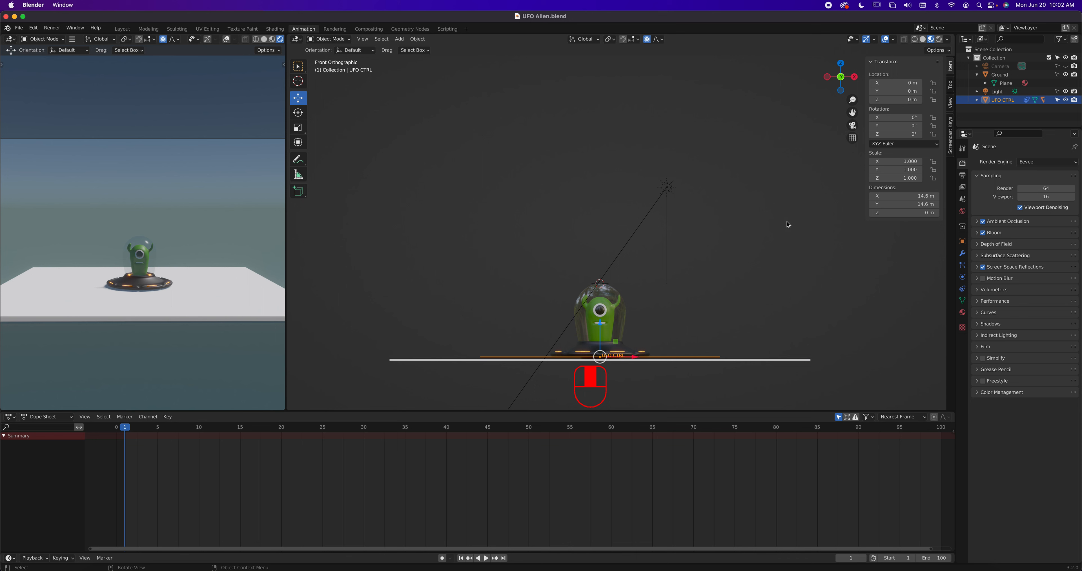
Step: Hide the viewport's transform sidebar and show it again
{"action": "key", "text": "n"}
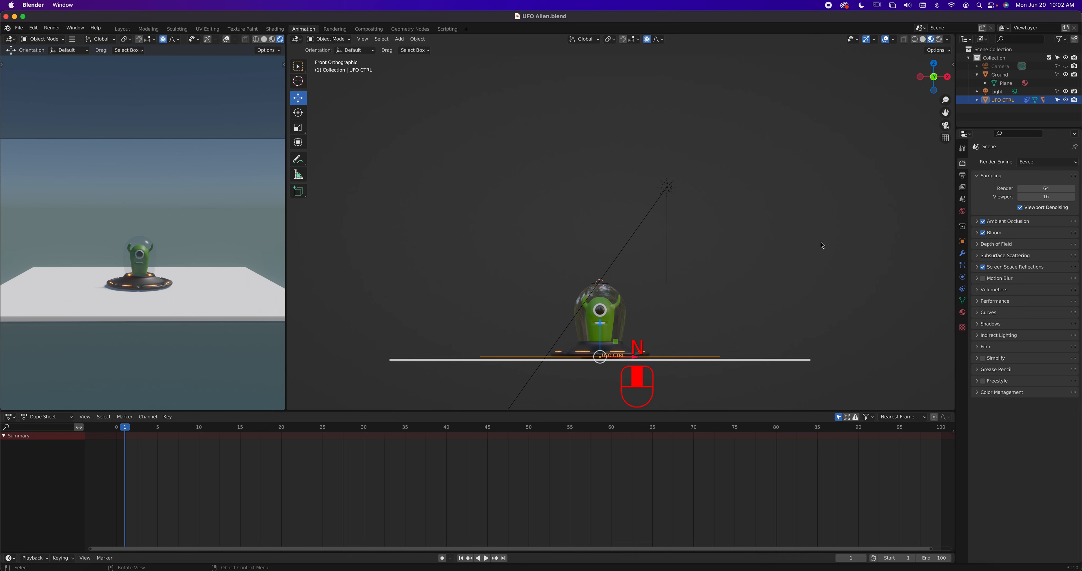
{"action": "key", "text": "n"}
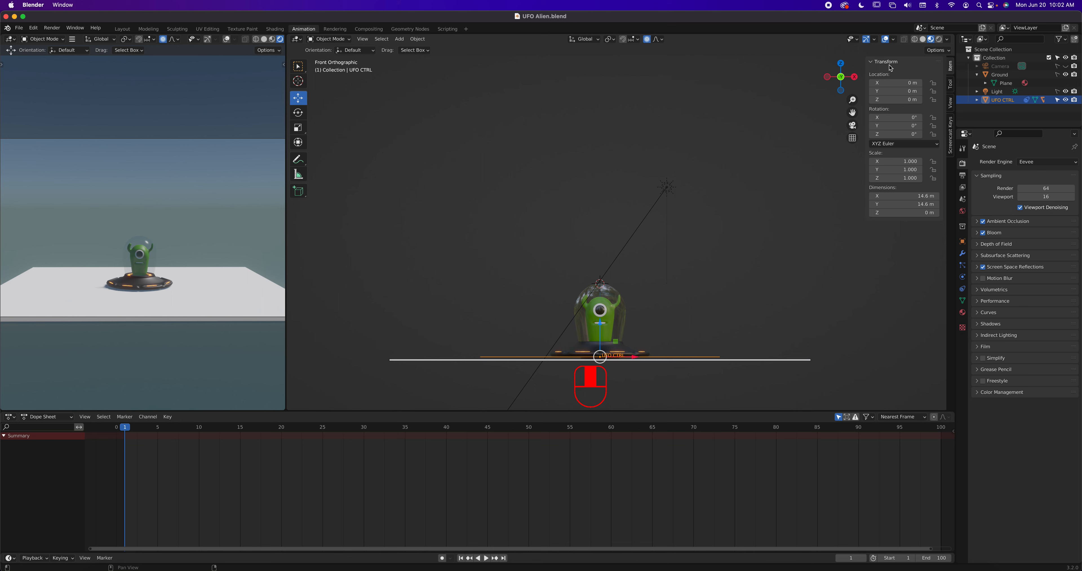
Step: Insert a single keyframe on UFO CTRL's Z location at frame 1 and expand its object transform channels
{"action": "right_click", "coordinate": [897, 100]}
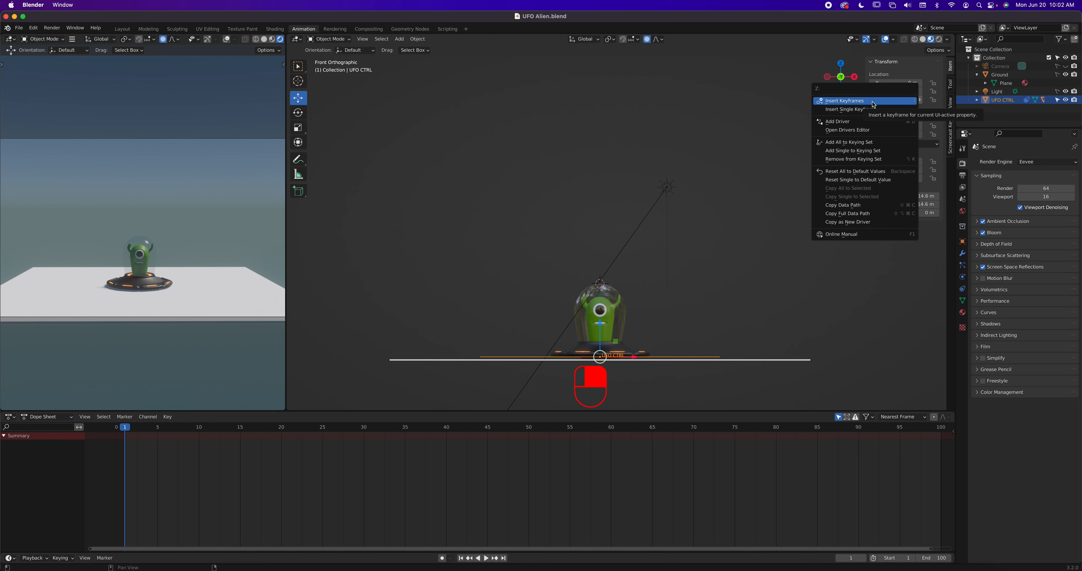
{"action": "left_click", "coordinate": [821, 110]}
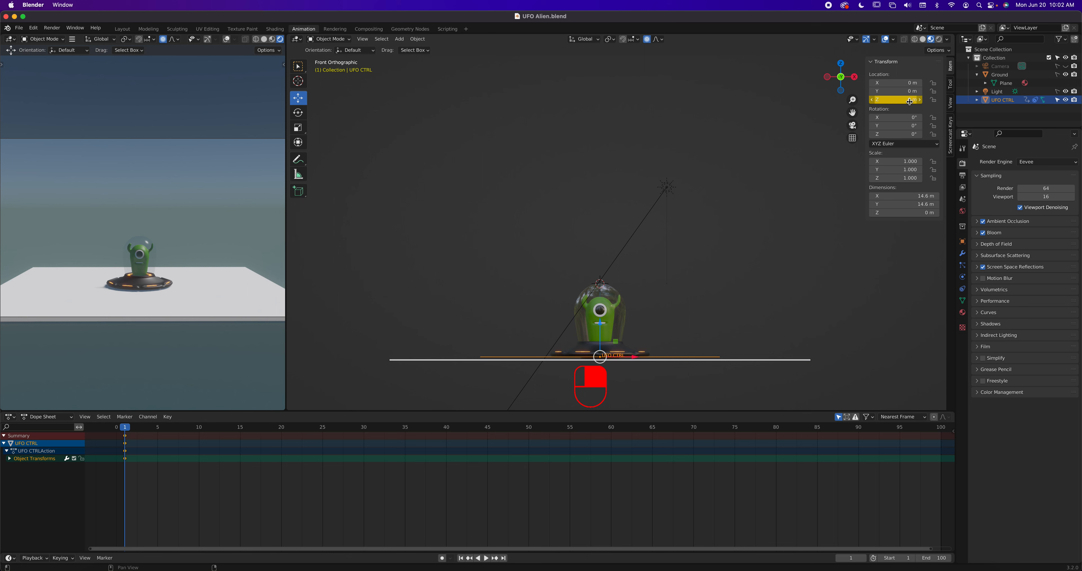
{"action": "left_click", "coordinate": [10, 459]}
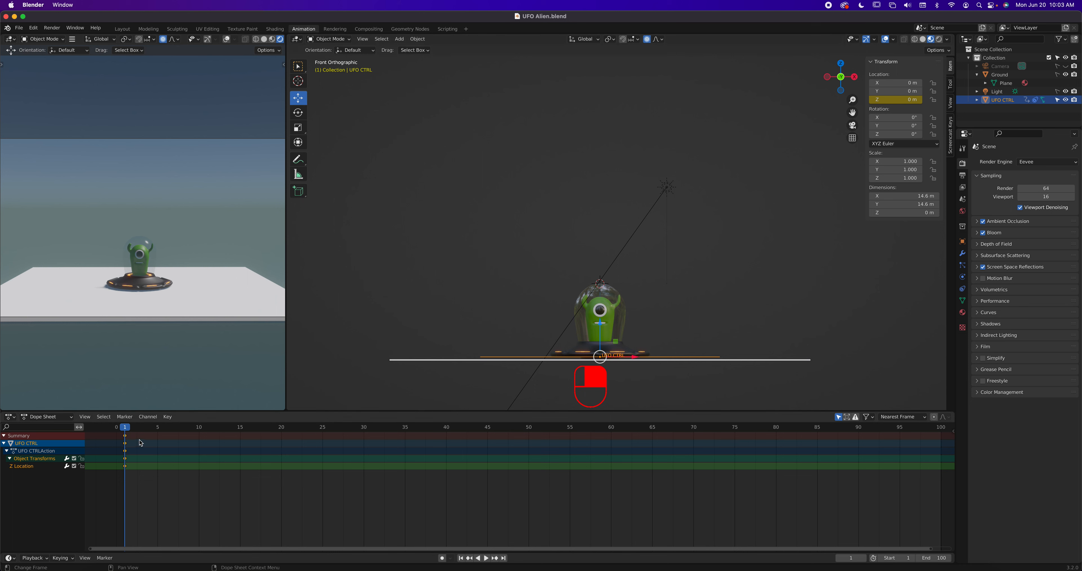
Step: Go to frame 25, raise UFO CTRL above the ground along Z and set its Z location to 7 m
{"action": "left_click_drag", "start_coordinate": [131, 434], "coordinate": [322, 453]}
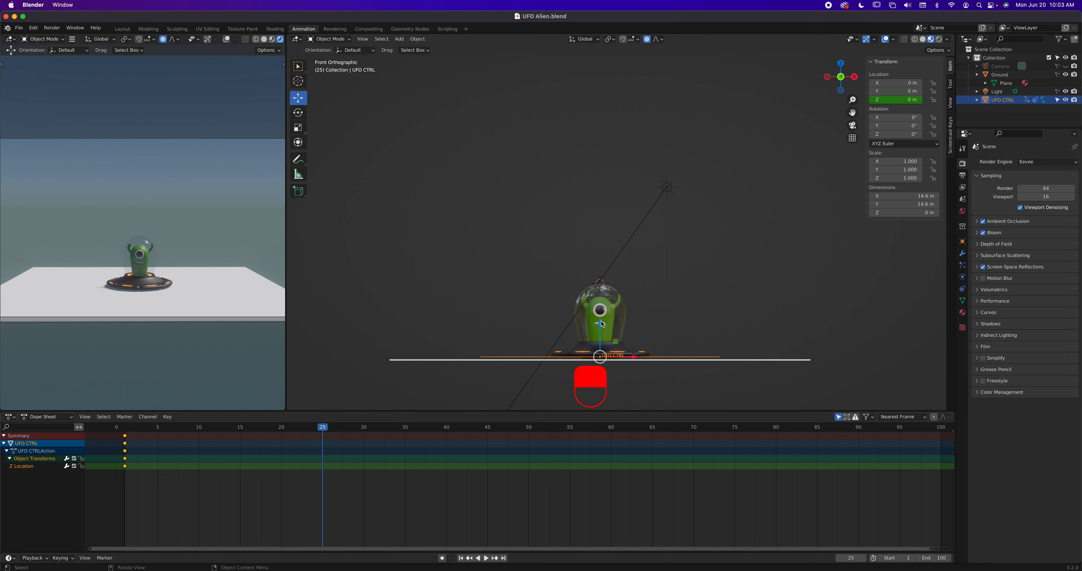
{"action": "left_click_drag", "start_coordinate": [602, 324], "coordinate": [617, 276]}
{"action": "right_click", "coordinate": [617, 274]}
{"action": "left_click_drag", "start_coordinate": [602, 324], "coordinate": [602, 198]}
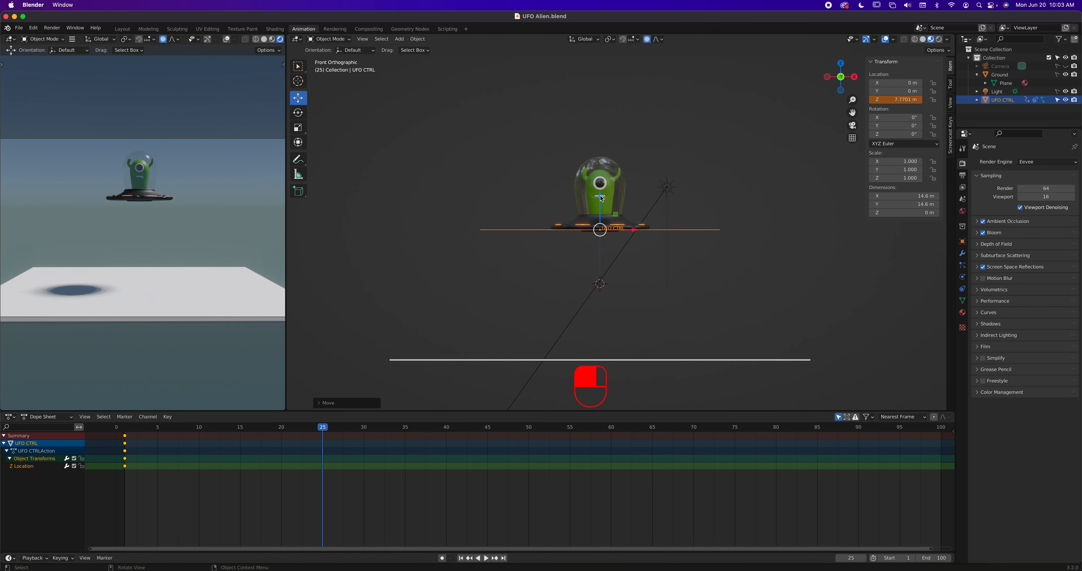
{"action": "left_click", "coordinate": [599, 185]}
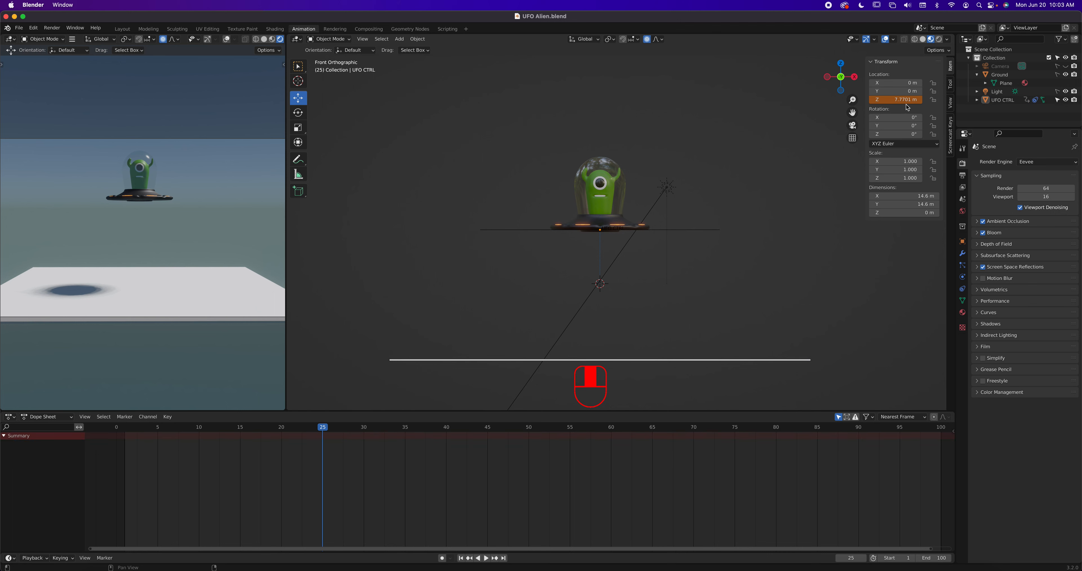
{"action": "left_click", "coordinate": [895, 102]}
{"action": "type", "text": "7"}
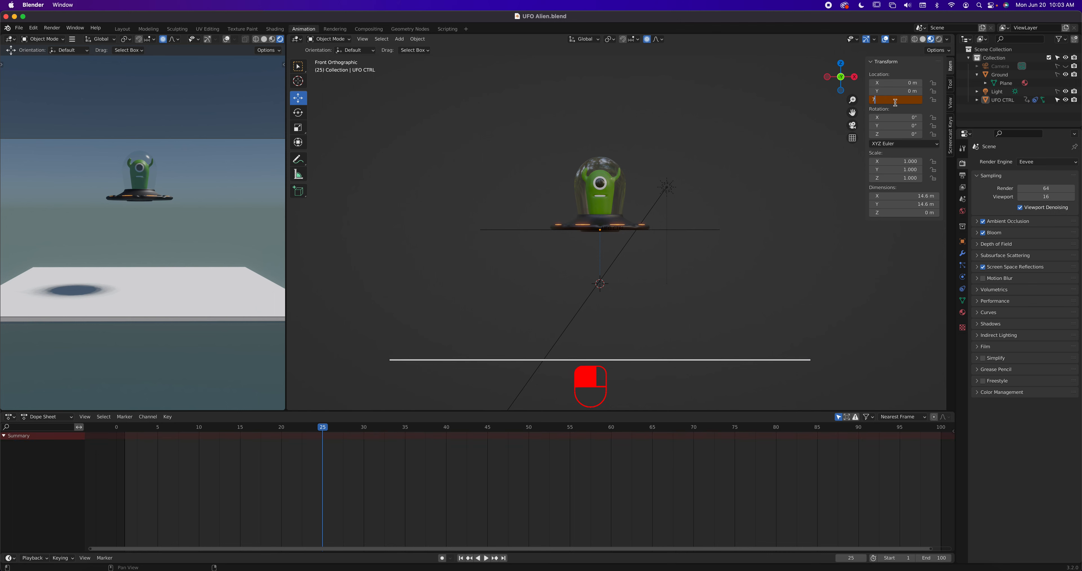
{"action": "key", "text": "Return"}
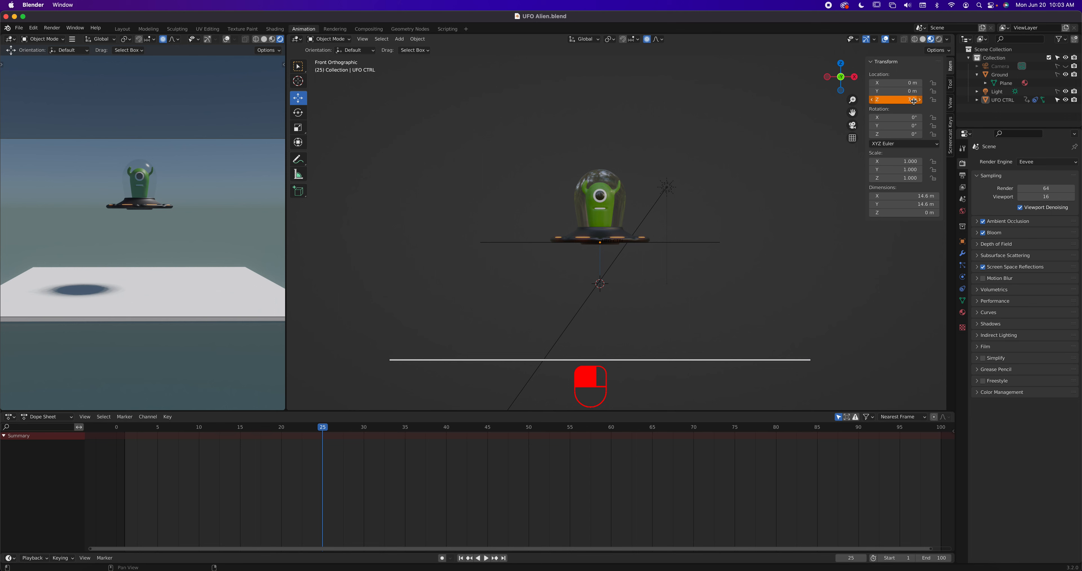
Step: Insert a single keyframe on UFO CTRL's Z location at frame 25 and reselect the control object
{"action": "right_click", "coordinate": [895, 100]}
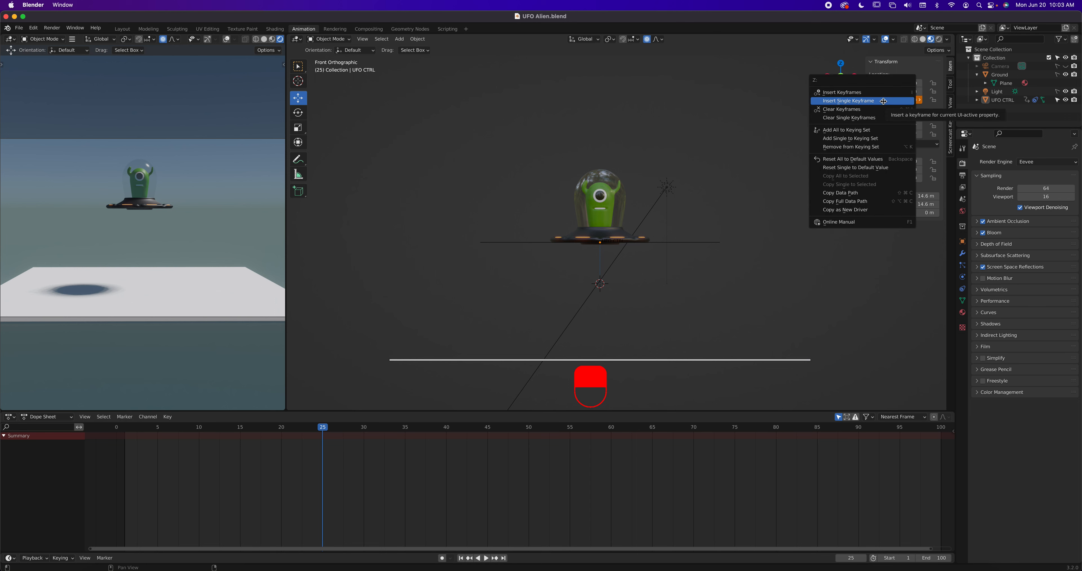
{"action": "left_click", "coordinate": [882, 101]}
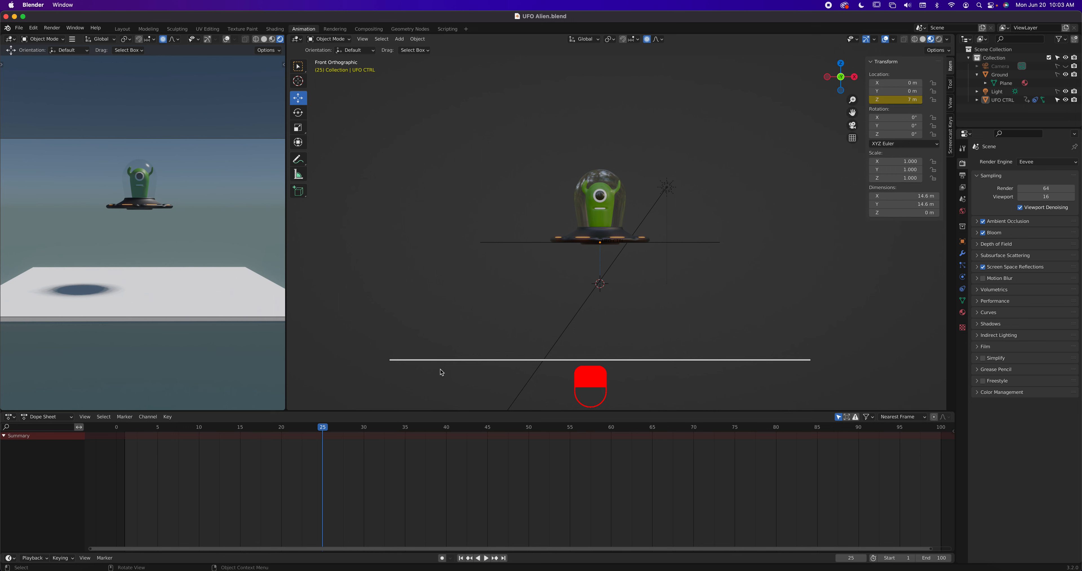
{"action": "left_click", "coordinate": [673, 246]}
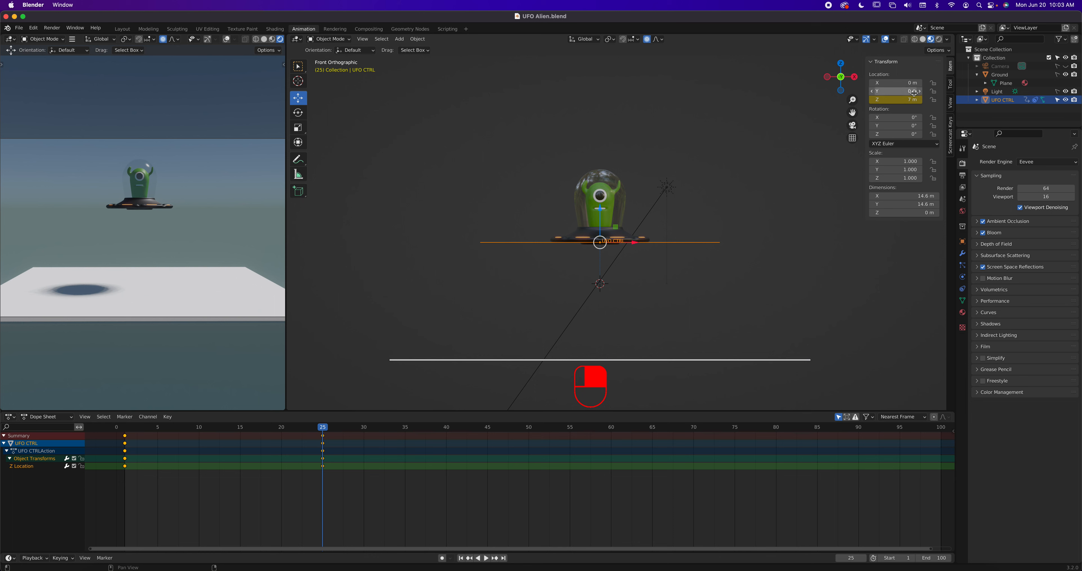
{"action": "right_click", "coordinate": [900, 100]}
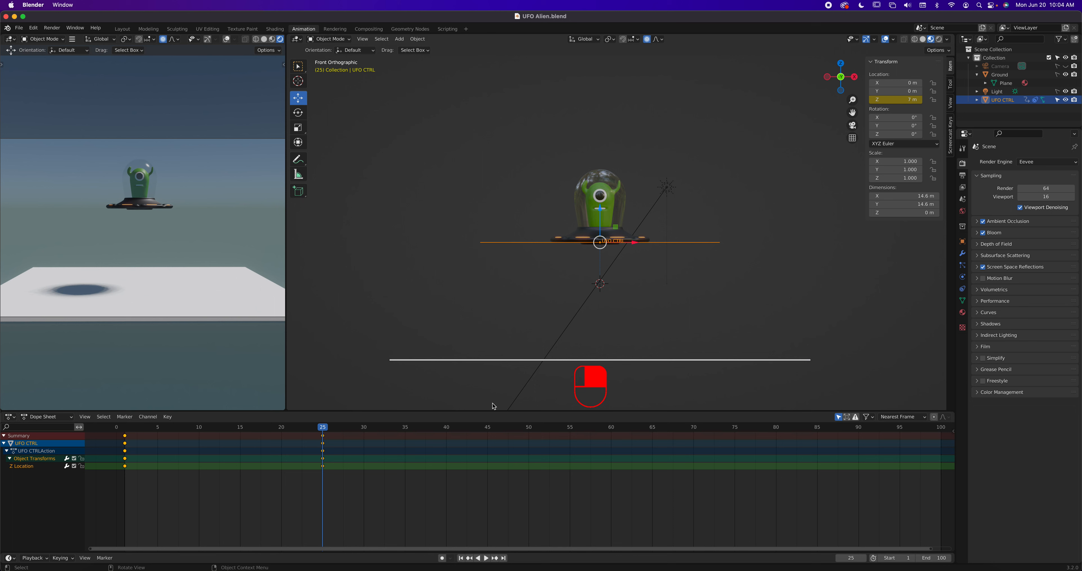
Step: Scrub and play the animation to check the UFO's rise between frames 1 and 25
{"action": "mouse_move", "coordinate": [322, 430]}
{"action": "left_mouse_down"}
{"action": "mouse_move", "coordinate": [125, 437]}
{"action": "mouse_move", "coordinate": [325, 443]}
{"action": "left_mouse_up"}
{"action": "key", "text": "space"}
{"action": "key", "text": "space"}
{"action": "left_click", "coordinate": [344, 483]}
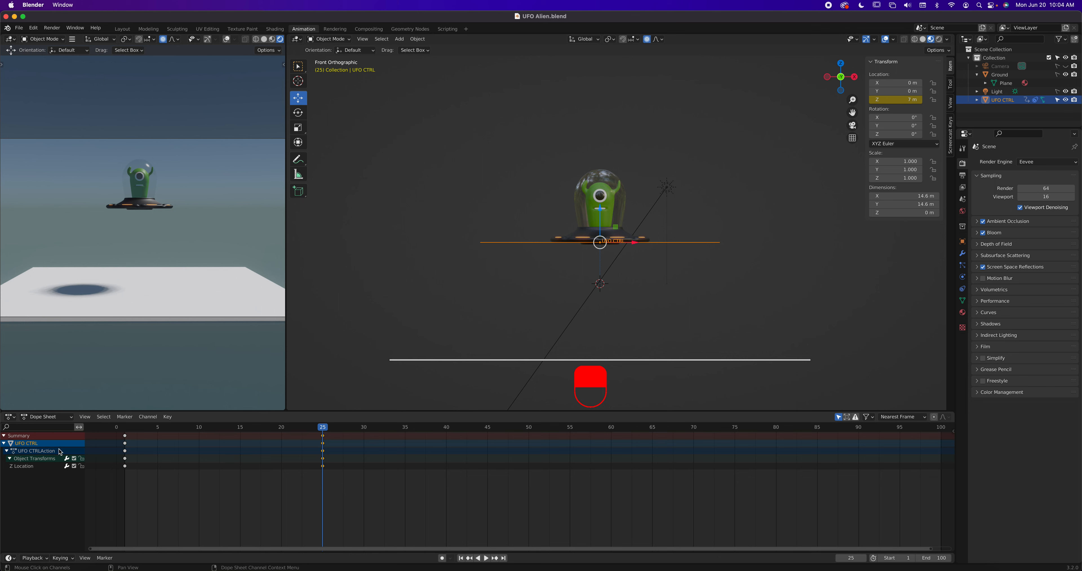
{"action": "left_click", "coordinate": [339, 483]}
{"action": "key", "text": "space"}
Step: Insert a single Z location keyframe for UFO CTRL at frame 75, keeping the height from frame 25
{"action": "left_click_drag", "start_coordinate": [497, 440], "coordinate": [736, 456]}
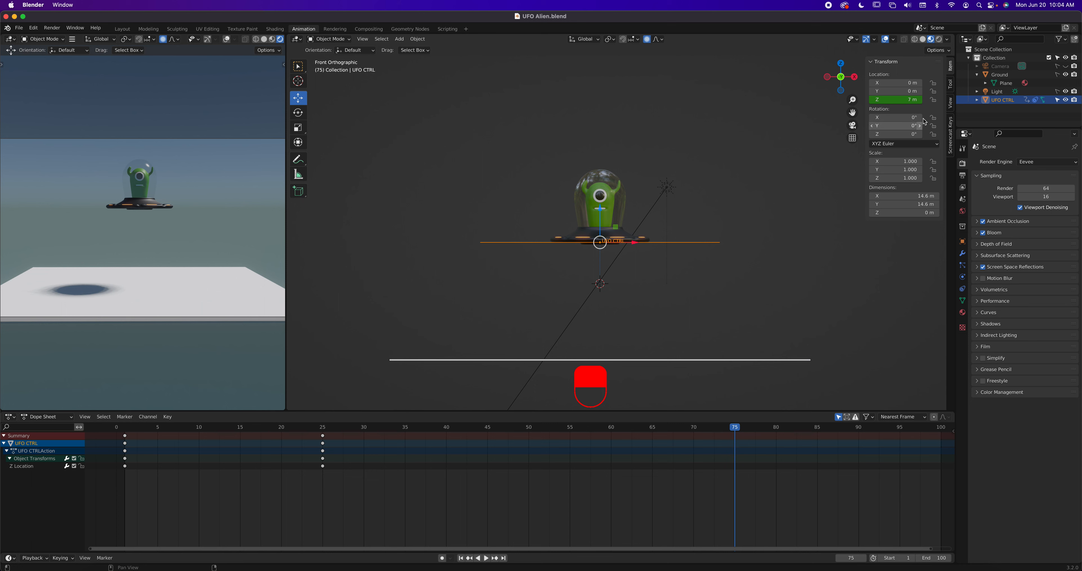
{"action": "right_click", "coordinate": [896, 101]}
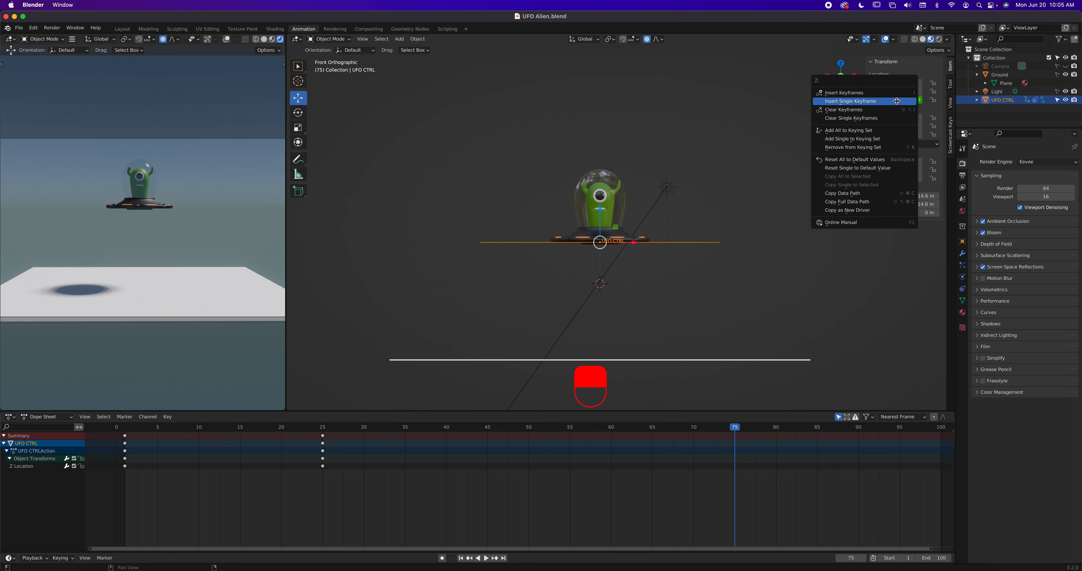
{"action": "left_click", "coordinate": [876, 104]}
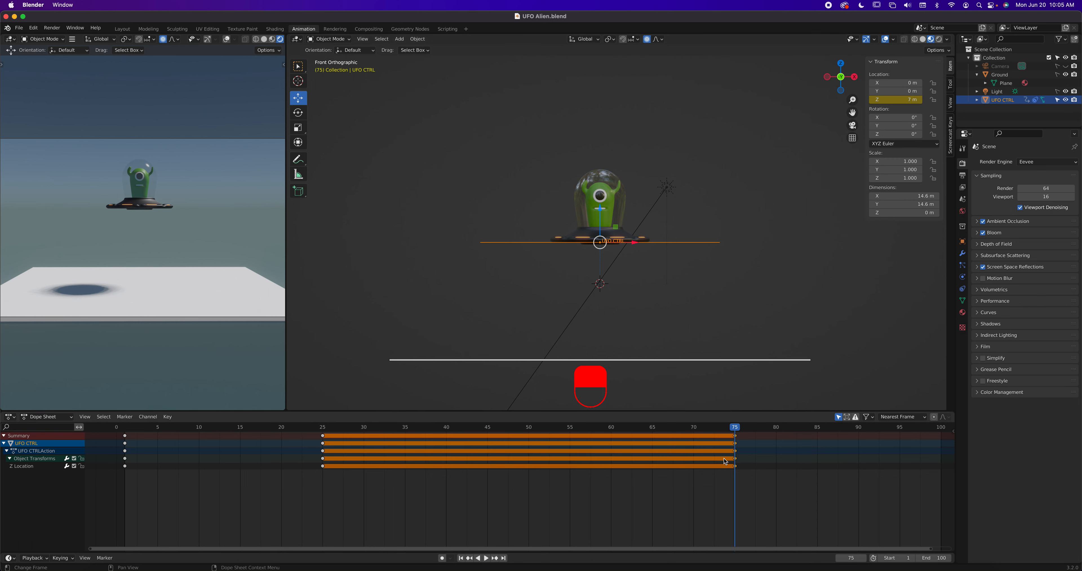
Step: Play and scrub the animation to check the UFO's hover between frames 25 and 75
{"action": "key", "text": "space"}
{"action": "left_click", "coordinate": [530, 441]}
{"action": "left_click_drag", "start_coordinate": [530, 441], "coordinate": [737, 465]}
Step: Undo the Z location keyframe inserted at frame 75
{"action": "mouse_move", "coordinate": [737, 430]}
{"action": "left_mouse_down"}
{"action": "mouse_move", "coordinate": [933, 439]}
{"action": "mouse_move", "coordinate": [738, 442]}
{"action": "left_mouse_up"}
{"action": "key", "text": "super+z"}
{"action": "key", "text": "super+z"}
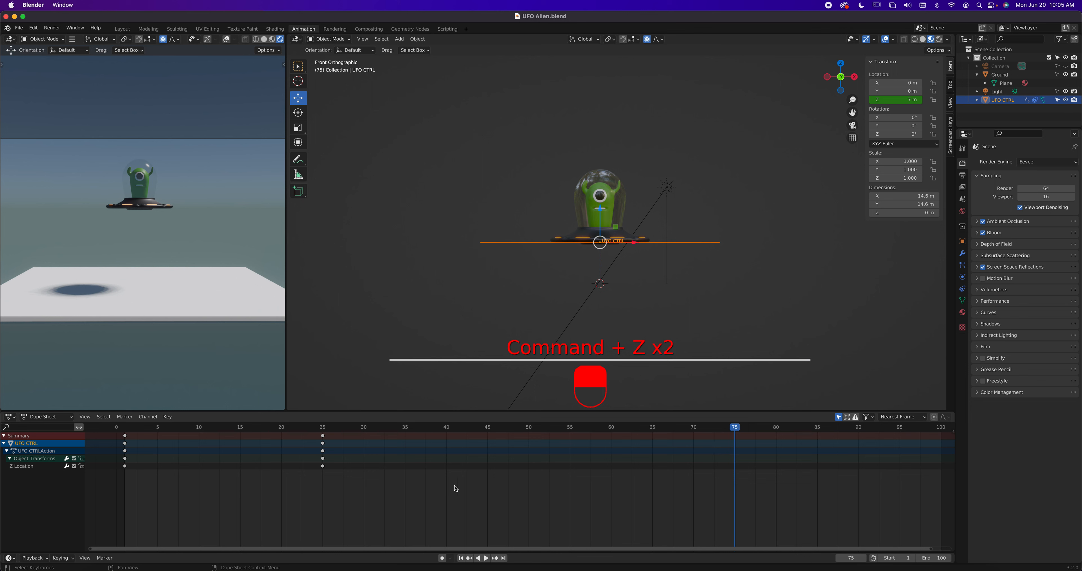
Step: Duplicate UFO CTRL's Z location keyframe from frame 25 to frame 75
{"action": "left_click", "coordinate": [322, 466]}
{"action": "left_click_drag", "start_coordinate": [336, 485], "coordinate": [316, 466]}
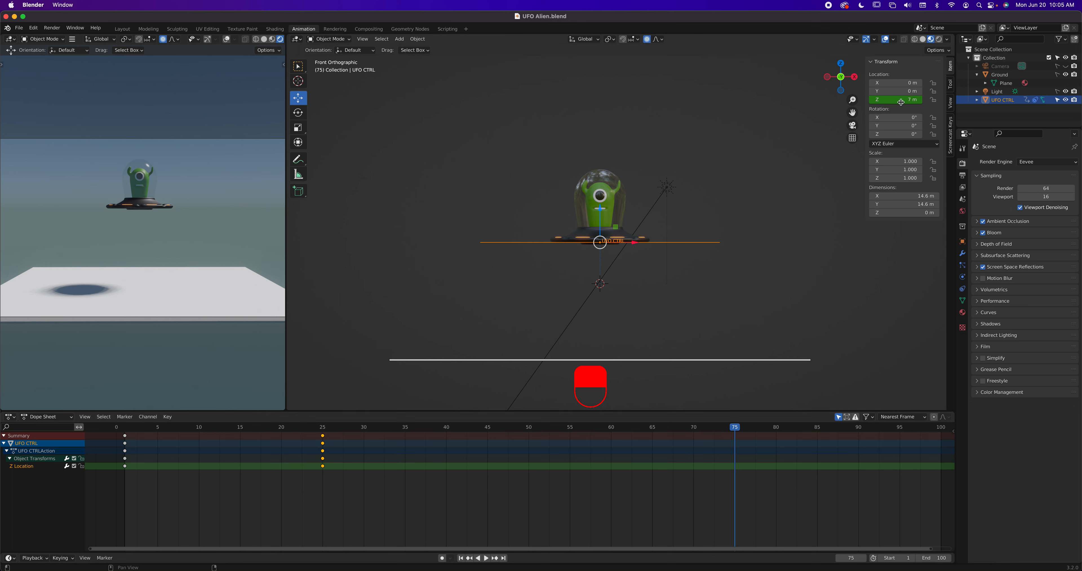
{"action": "left_click_drag", "start_coordinate": [740, 433], "coordinate": [733, 506]}
{"action": "left_click_drag", "start_coordinate": [331, 476], "coordinate": [314, 464]}
{"action": "key", "text": "shift+d"}
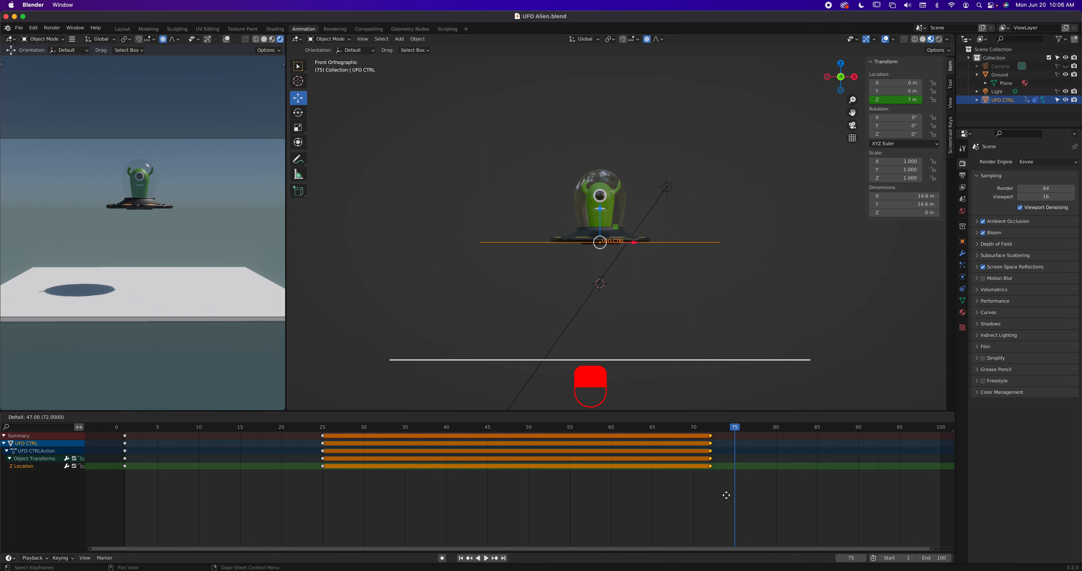
{"action": "left_click", "coordinate": [740, 496]}
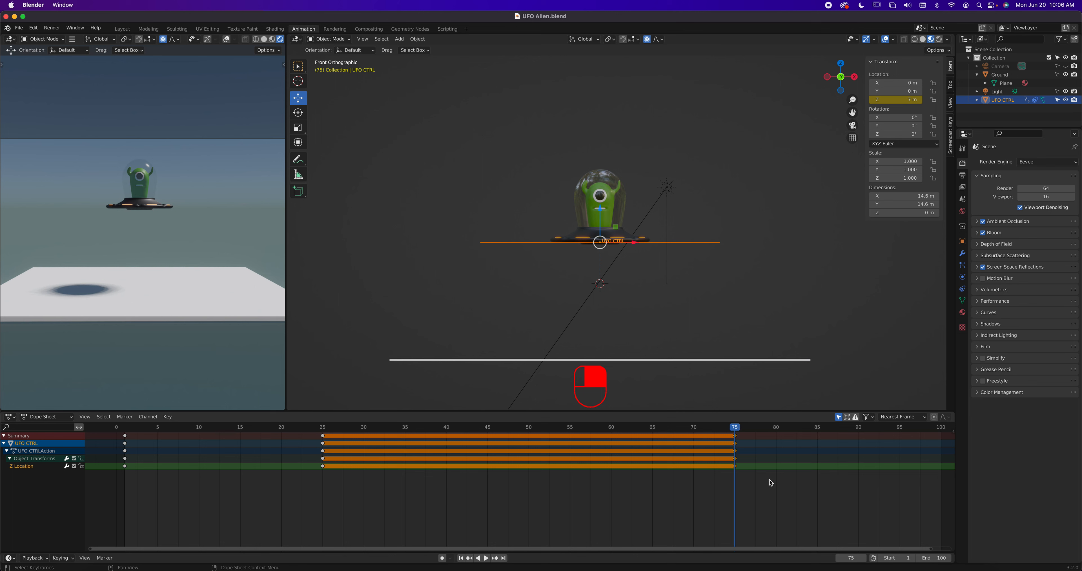
Step: Duplicate UFO CTRL's Z location keyframe from frame 1 to frame 100
{"action": "scroll", "coordinate": [771, 481], "scroll_direction": "down", "scroll_amount": 2}
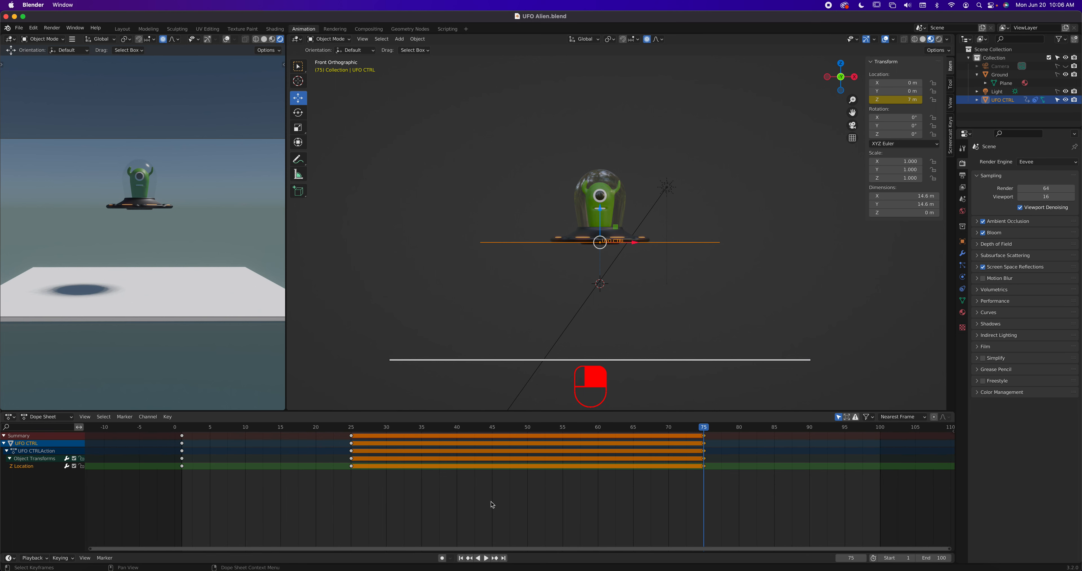
{"action": "left_click", "coordinate": [182, 466]}
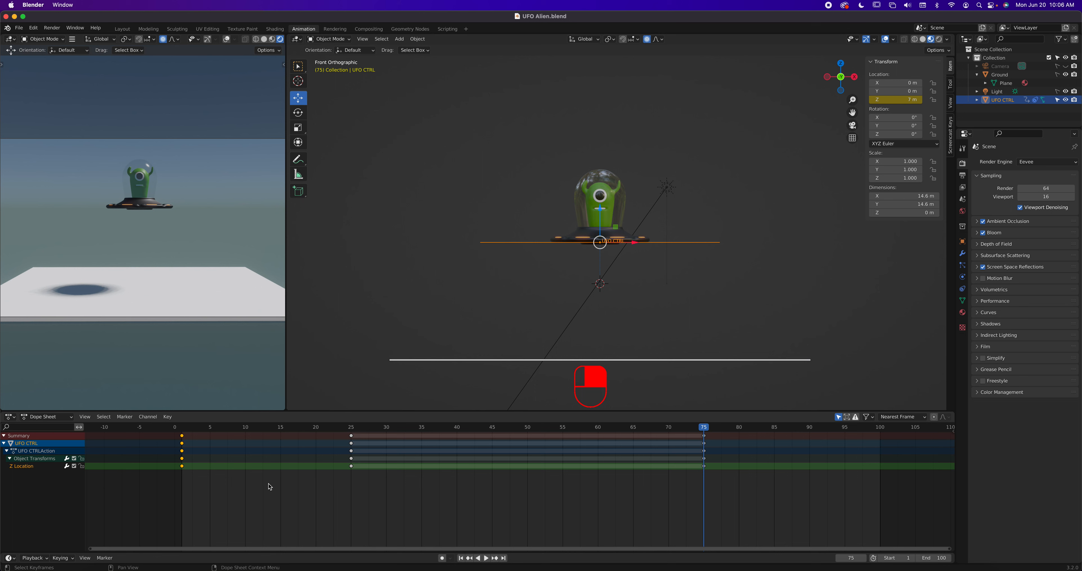
{"action": "key", "text": "shift+d"}
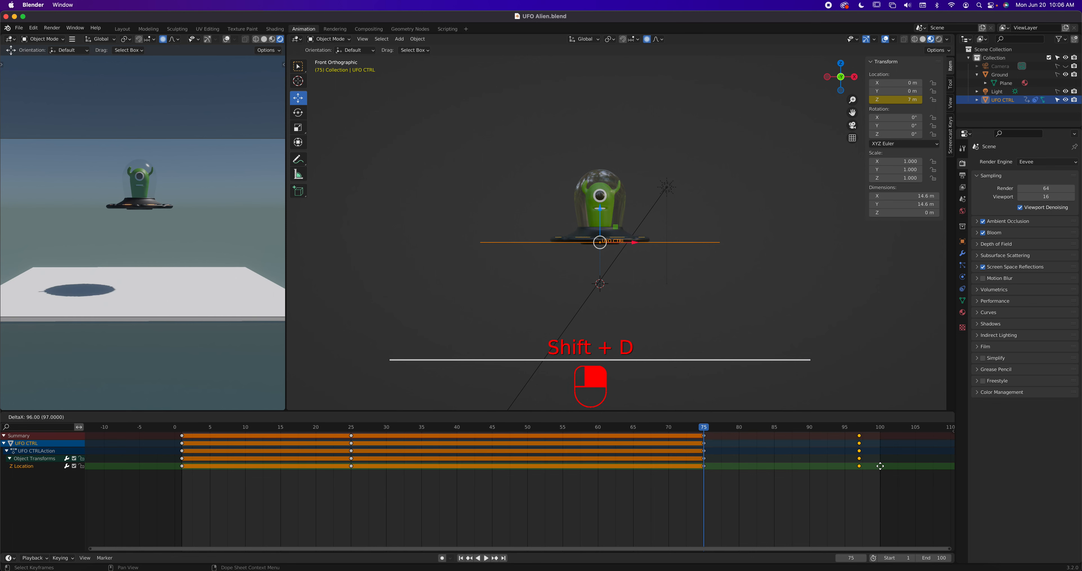
{"action": "left_click", "coordinate": [899, 468]}
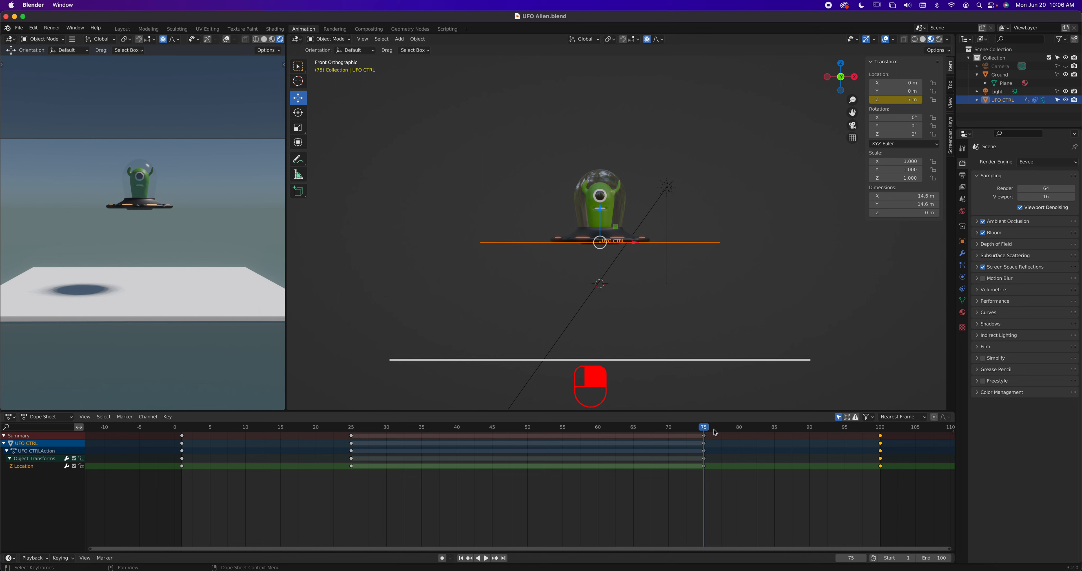
Step: Compare the UFO's position at frames 100 and 1, and play the animation from frame 1
{"action": "left_click_drag", "start_coordinate": [709, 431], "coordinate": [879, 439]}
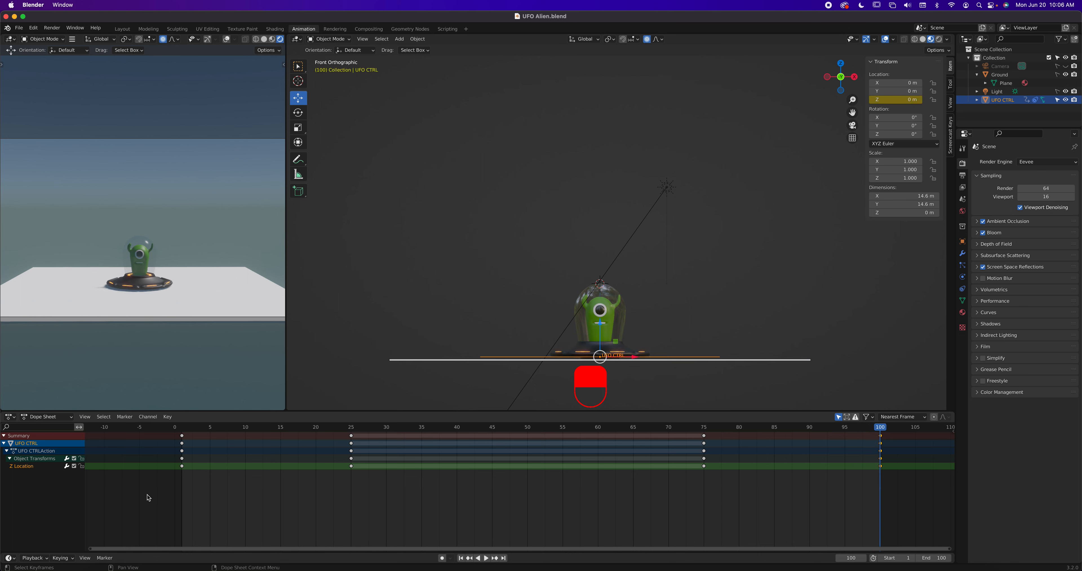
{"action": "left_click", "coordinate": [183, 467]}
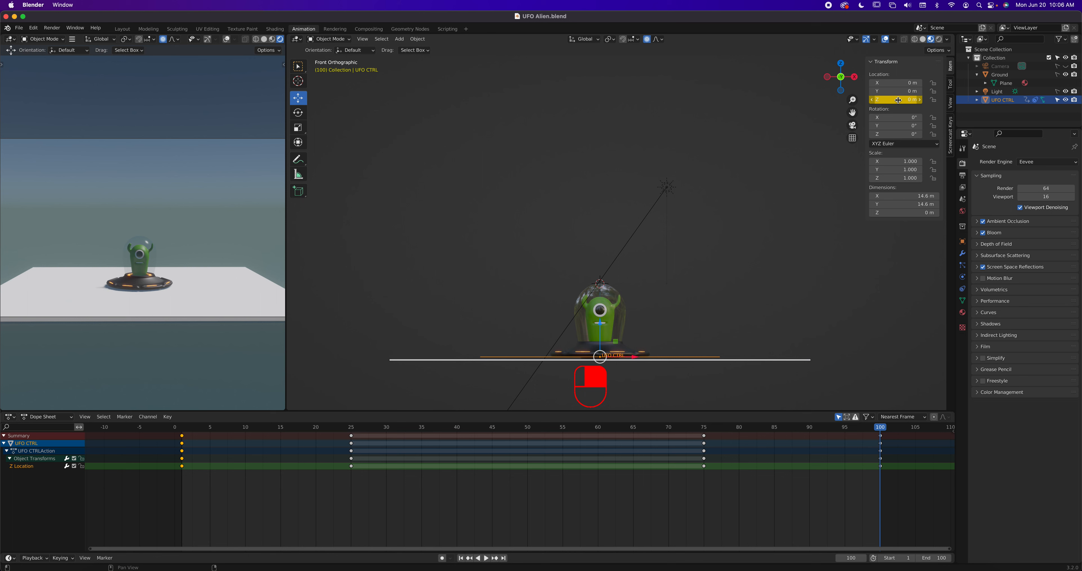
{"action": "left_click_drag", "start_coordinate": [879, 433], "coordinate": [181, 465]}
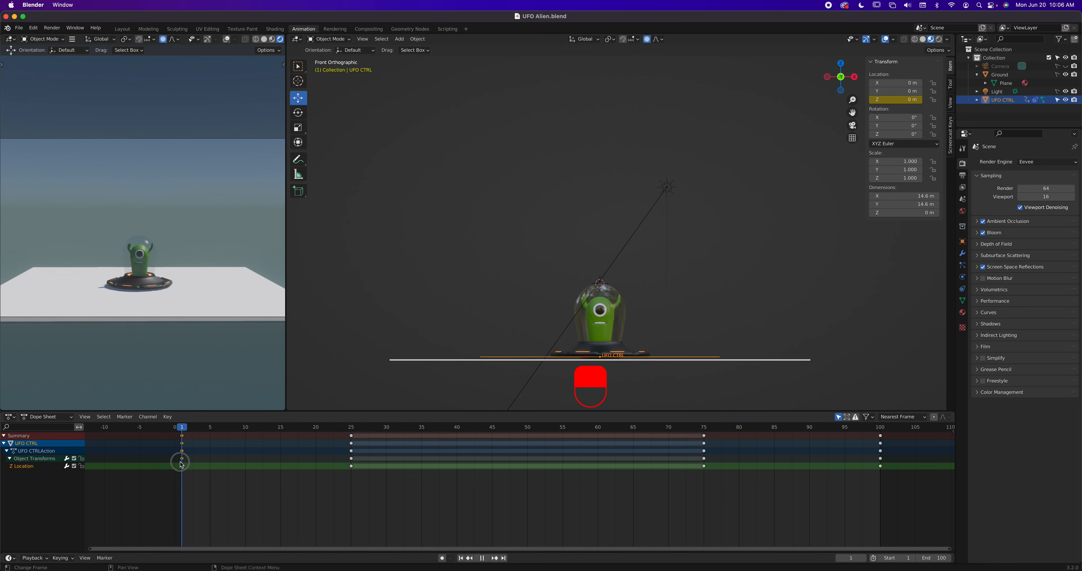
{"action": "key", "text": "space"}
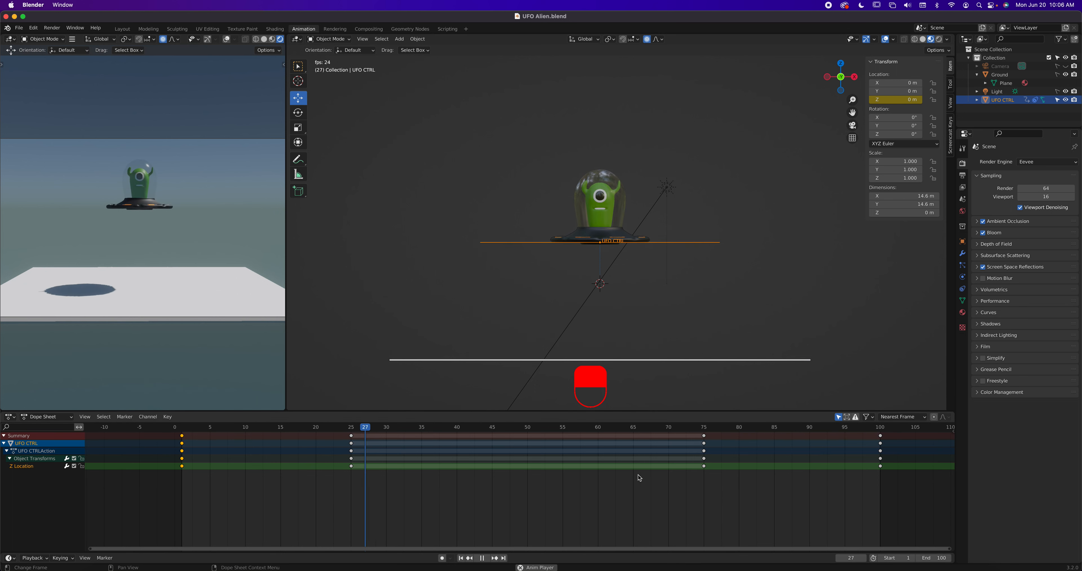
{"action": "key", "text": "space"}
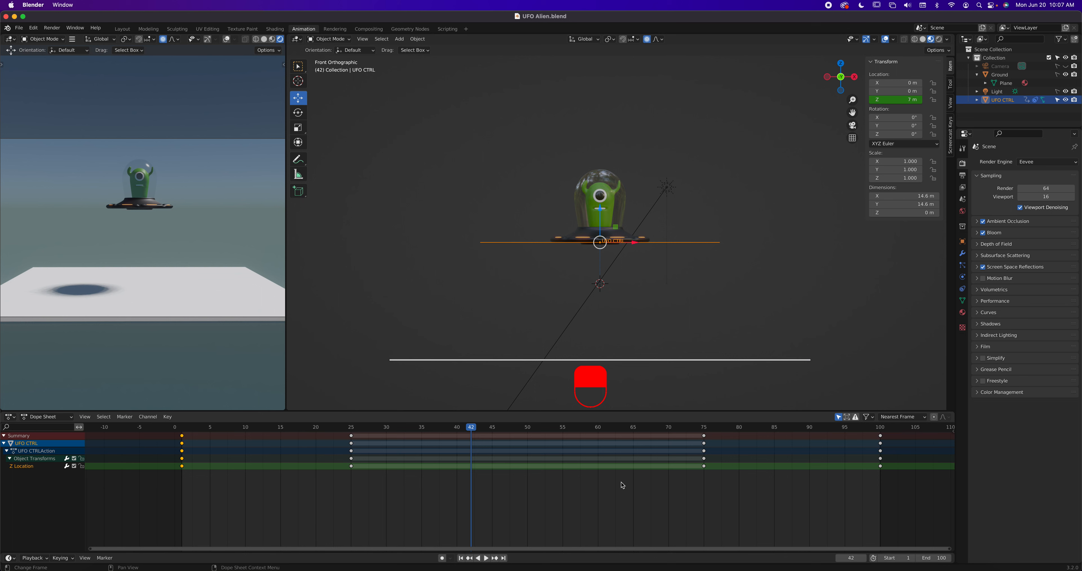
Step: Undo the duplicated Z location keyframes at frames 100 and 75
{"action": "key", "text": "super+z"}
{"action": "key", "text": "super+z"}
{"action": "key", "text": "super+z"}
{"action": "key", "text": "super+z"}
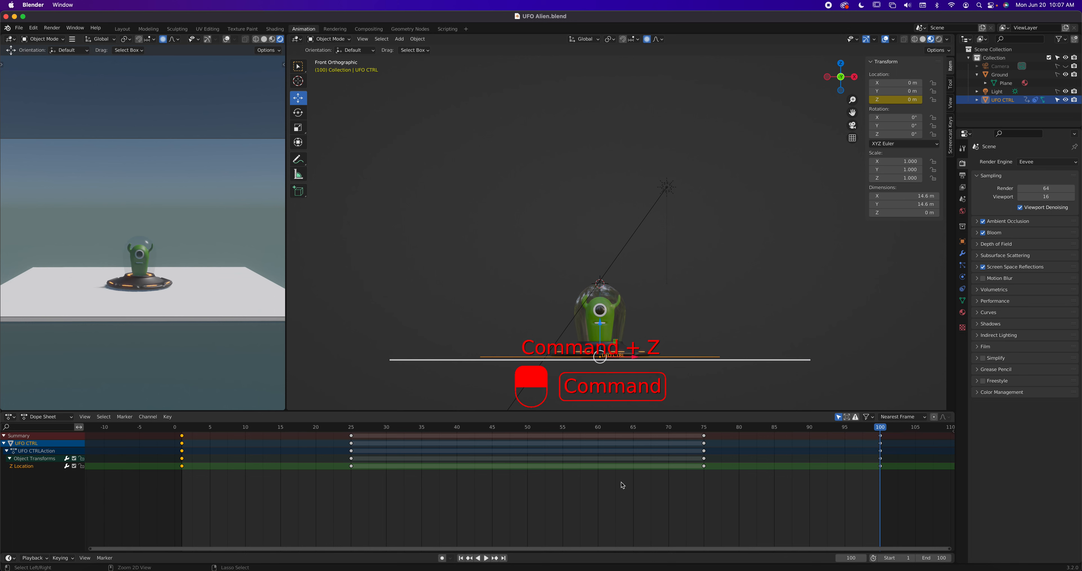
{"action": "key", "text": "super+z"}
{"action": "key", "text": "super+z"}
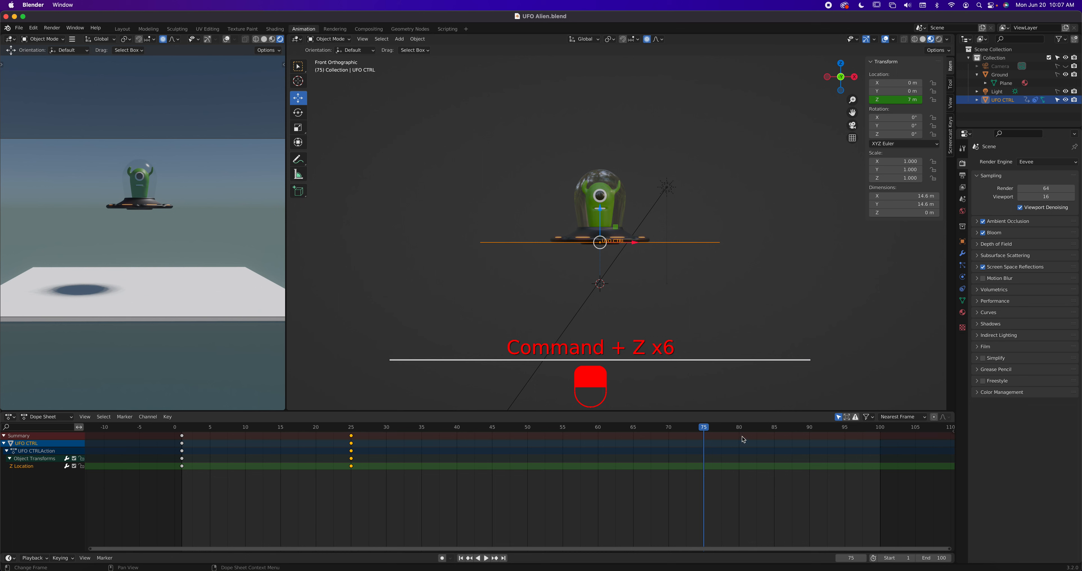
Step: Insert a single keyframe on UFO CTRL's current Z location at frame 75
{"action": "left_click_drag", "start_coordinate": [639, 430], "coordinate": [704, 455]}
{"action": "right_click", "coordinate": [896, 100]}
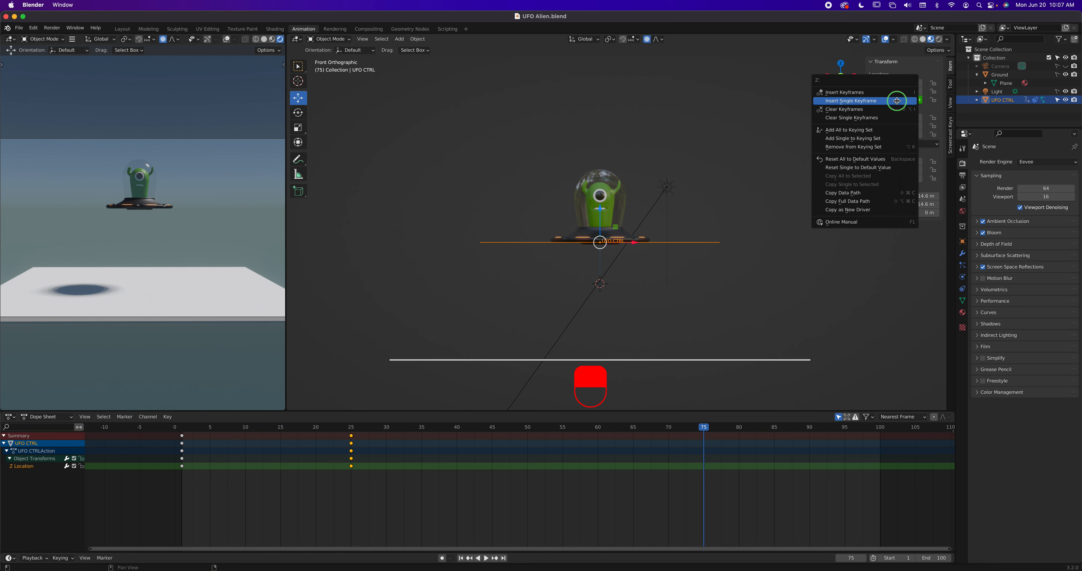
{"action": "left_click", "coordinate": [896, 101]}
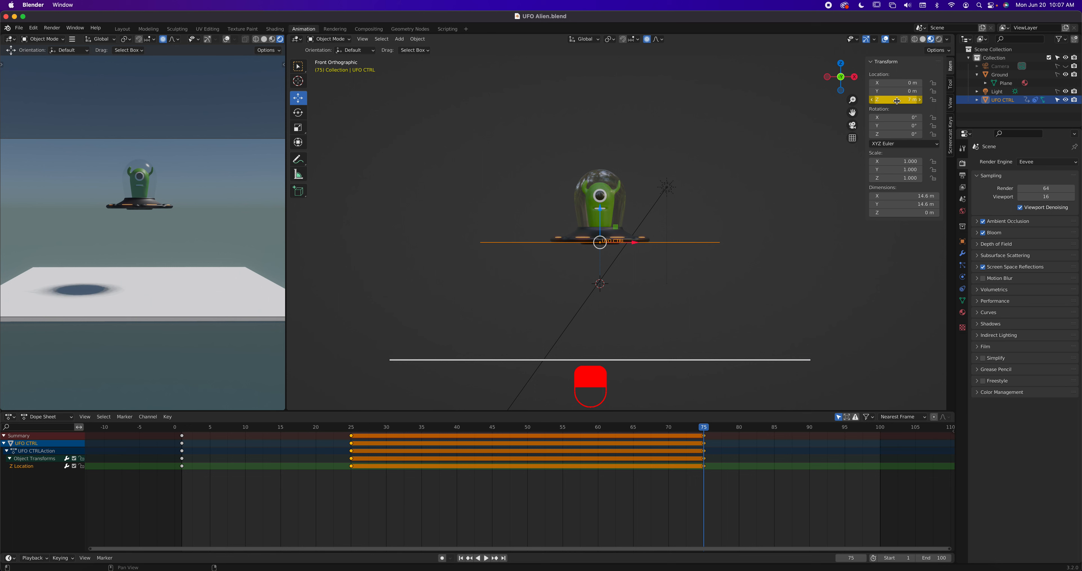
Step: At frame 100, set UFO CTRL's Z location to 0 m and insert a single keyframe on it
{"action": "left_click_drag", "start_coordinate": [706, 431], "coordinate": [881, 434]}
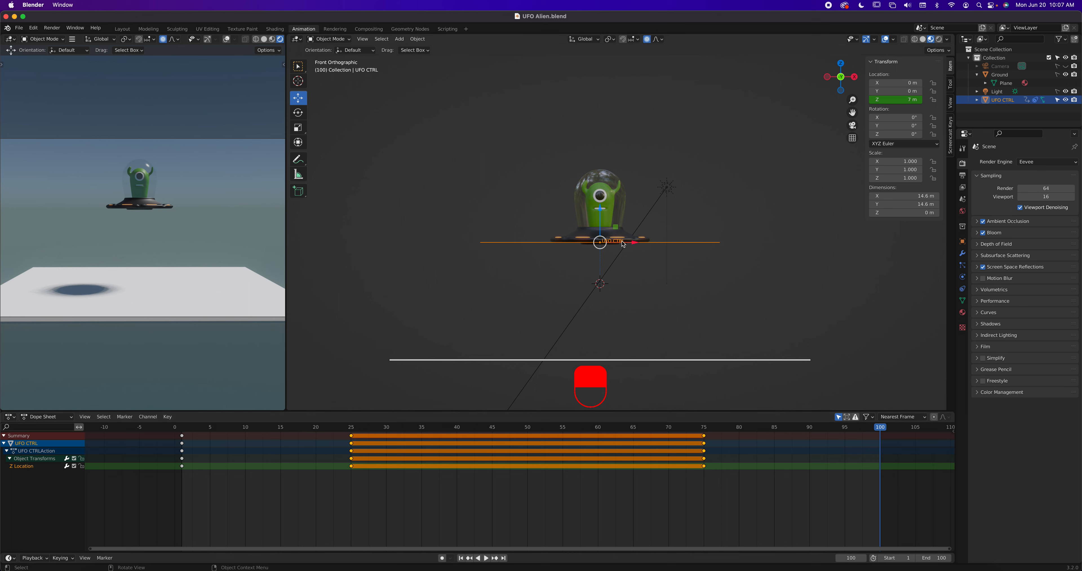
{"action": "left_click_drag", "start_coordinate": [605, 215], "coordinate": [605, 330]}
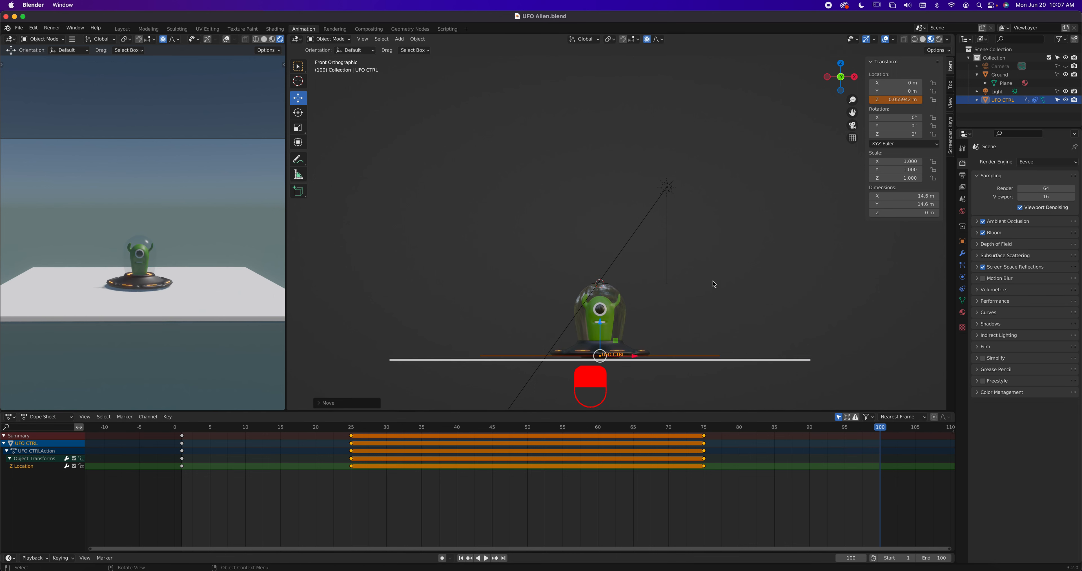
{"action": "left_click", "coordinate": [895, 101]}
{"action": "type", "text": "0"}
{"action": "key", "text": "Return"}
{"action": "right_click", "coordinate": [896, 100]}
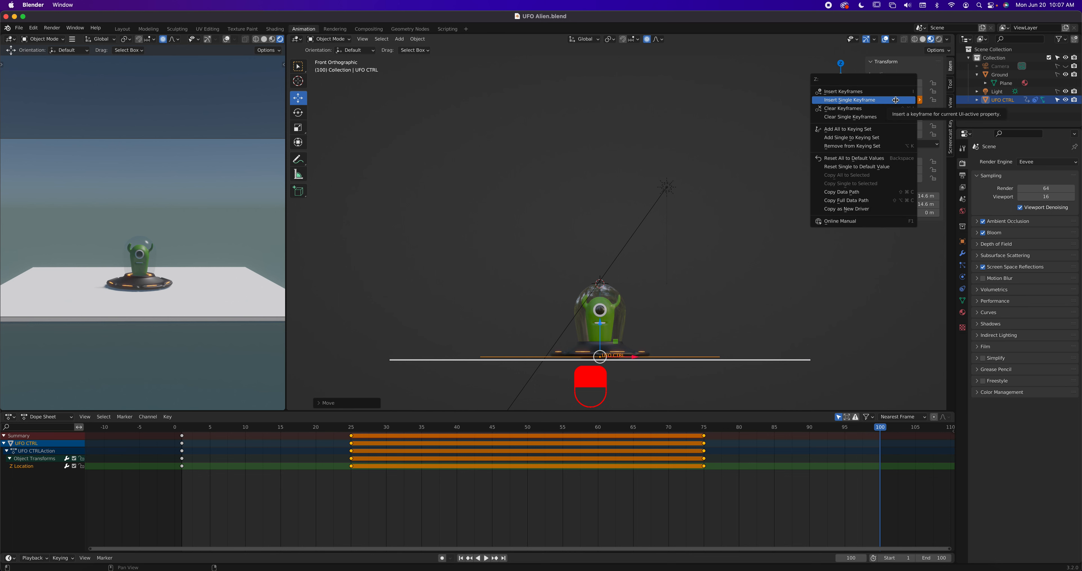
{"action": "left_click", "coordinate": [898, 101]}
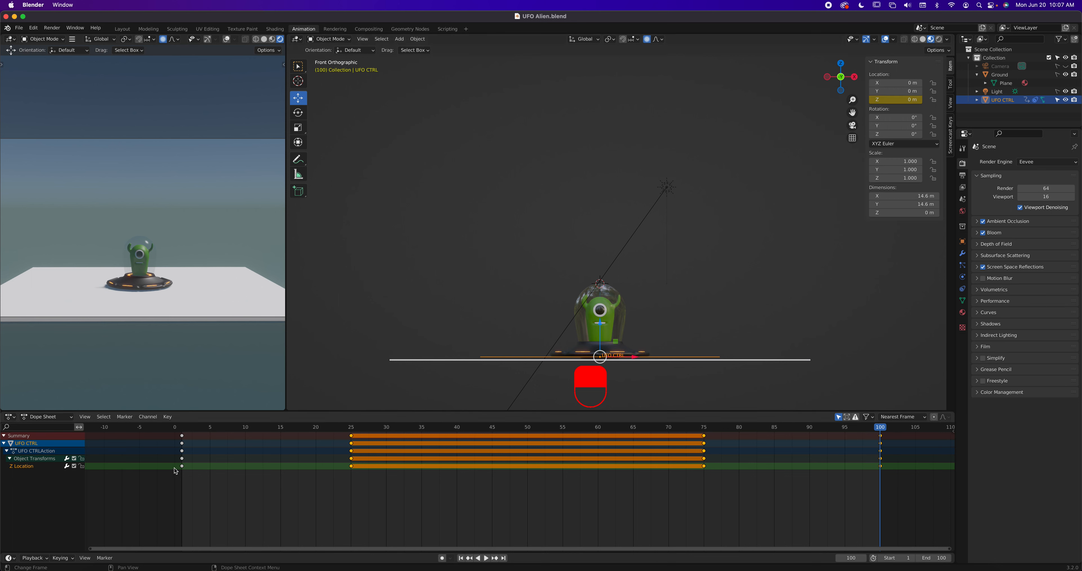
Step: Play the animation from frame 1 to check the UFO's rise, hover and landing
{"action": "left_click", "coordinate": [183, 470]}
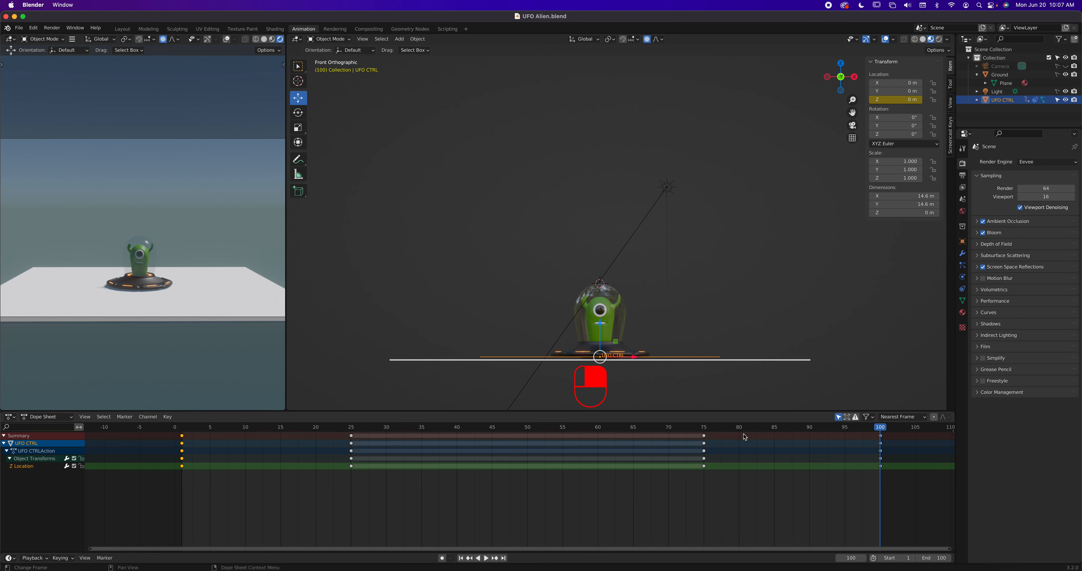
{"action": "left_click_drag", "start_coordinate": [888, 431], "coordinate": [184, 460]}
{"action": "key", "text": "space"}
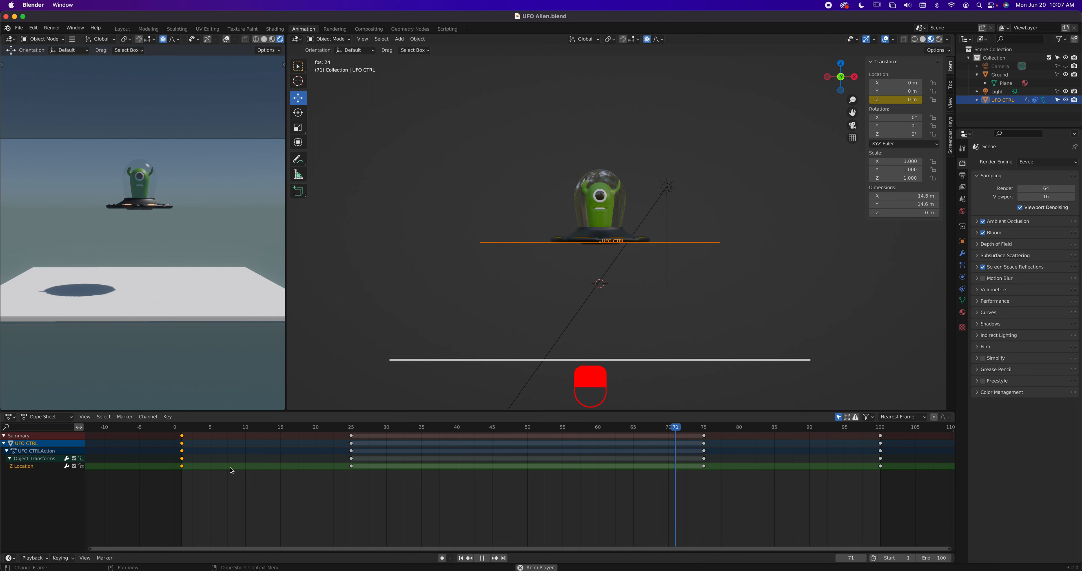
{"action": "key", "text": "space"}
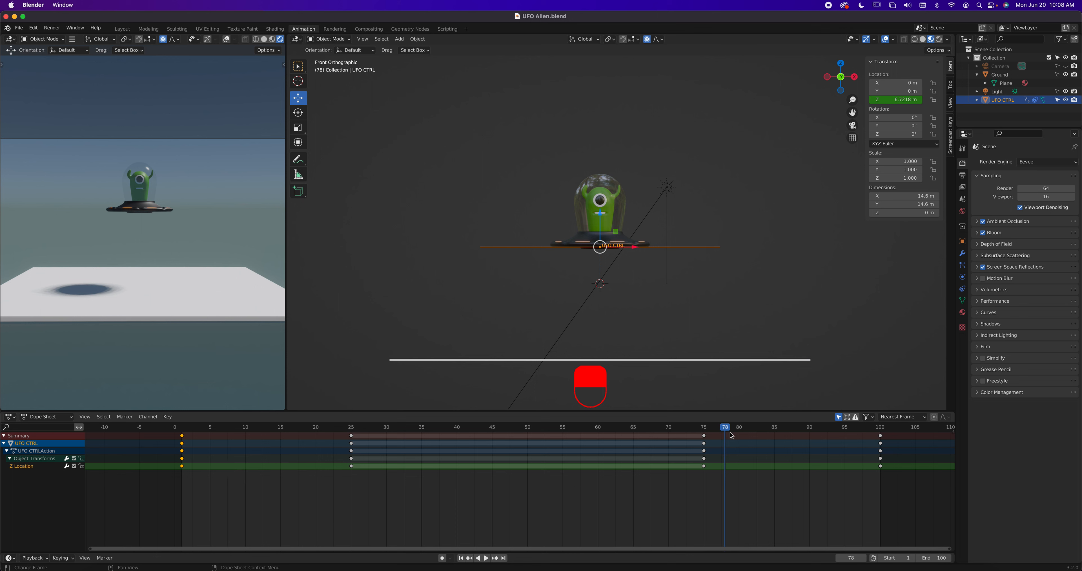
Step: Return to frame 1 and step frame by frame to the keyframe at frame 25, examining the UFO's rise
{"action": "left_click_drag", "start_coordinate": [728, 432], "coordinate": [182, 470]}
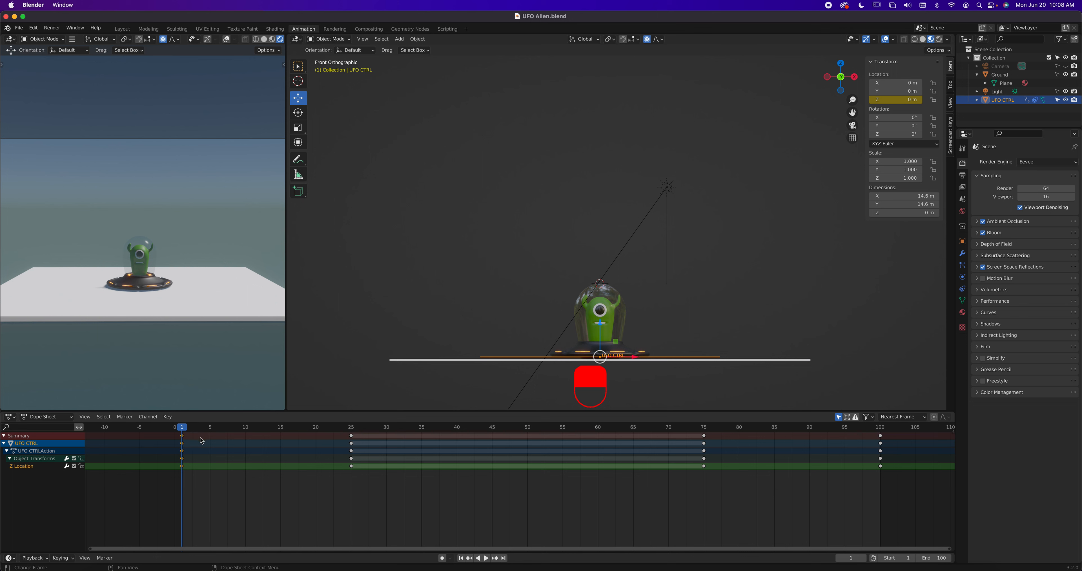
{"action": "key", "text": "Right"}
{"action": "key", "text": "Right"}
{"action": "key", "text": "Right"}
{"action": "key", "text": "Right"}
{"action": "key", "text": "Right"}
{"action": "key", "text": "Left"}
{"action": "key", "text": "Left"}
{"action": "key", "text": "Left"}
{"action": "key", "text": "Left"}
{"action": "key", "text": "Left"}
{"action": "key", "text": "Right"}
{"action": "key", "text": "Right"}
{"action": "key", "text": "Right"}
{"action": "key", "text": "Right"}
{"action": "key", "text": "Right"}
{"action": "key", "text": "Right"}
{"action": "key", "text": "Right"}
{"action": "key", "text": "Right"}
{"action": "key", "text": "Right"}
{"action": "key", "text": "Right"}
{"action": "key", "text": "Right"}
{"action": "key", "text": "Right"}
{"action": "key", "text": "Right"}
{"action": "key", "text": "Right"}
{"action": "key", "text": "Right"}
{"action": "key", "text": "Right"}
{"action": "key", "text": "Right"}
{"action": "key", "text": "Right"}
{"action": "key", "text": "Right"}
{"action": "key", "text": "Right"}
{"action": "key", "text": "Right"}
{"action": "key", "text": "Right"}
{"action": "key", "text": "Right"}
{"action": "key", "text": "Right"}
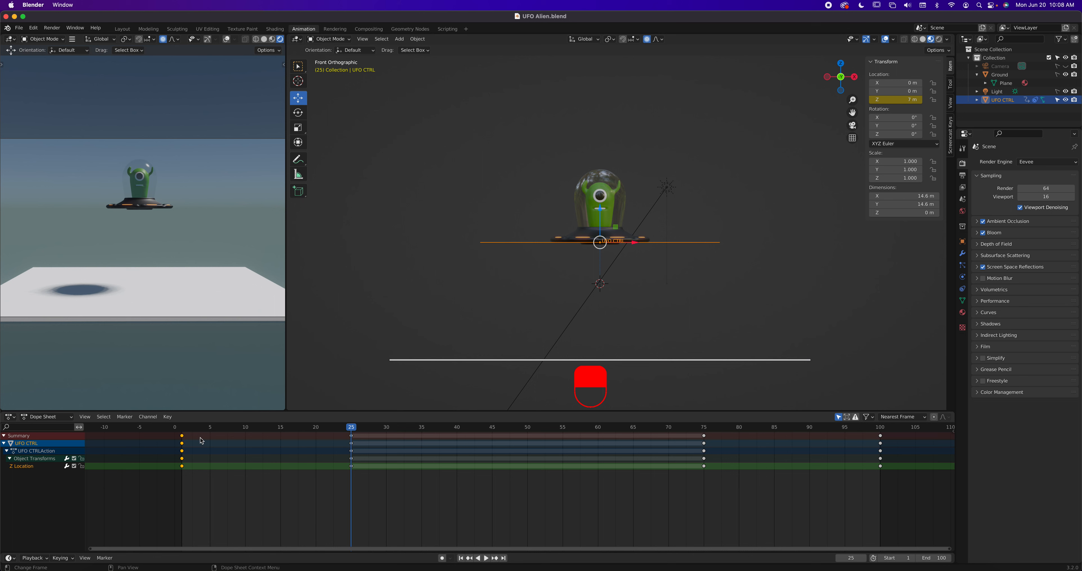
Step: Step frame by frame from frame 25 to frame 75, examining the UFO's hover
{"action": "key", "text": "Right"}
{"action": "key", "text": "Right"}
{"action": "key", "text": "Right"}
{"action": "key", "text": "Right"}
{"action": "key", "text": "Right"}
{"action": "key", "text": "Right"}
{"action": "key", "text": "Right"}
{"action": "key", "text": "Right"}
{"action": "key", "text": "Right"}
{"action": "key", "text": "Right"}
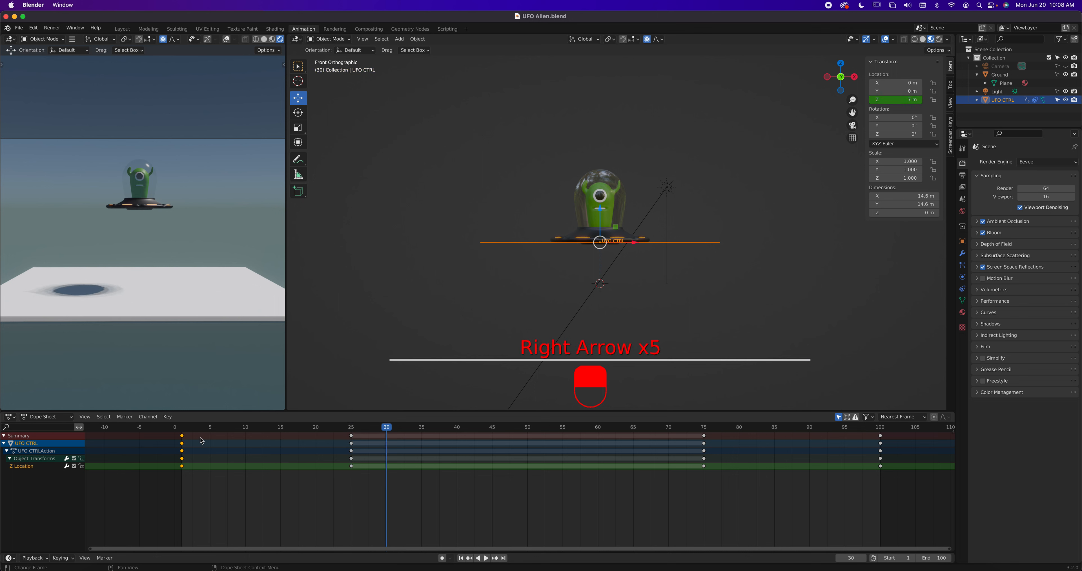
{"action": "key", "text": "Right"}
{"action": "key", "text": "Right"}
{"action": "key", "text": "Right"}
{"action": "key", "text": "Right"}
{"action": "key", "text": "Right"}
{"action": "key", "text": "Right"}
{"action": "key", "text": "Right"}
{"action": "key", "text": "Right"}
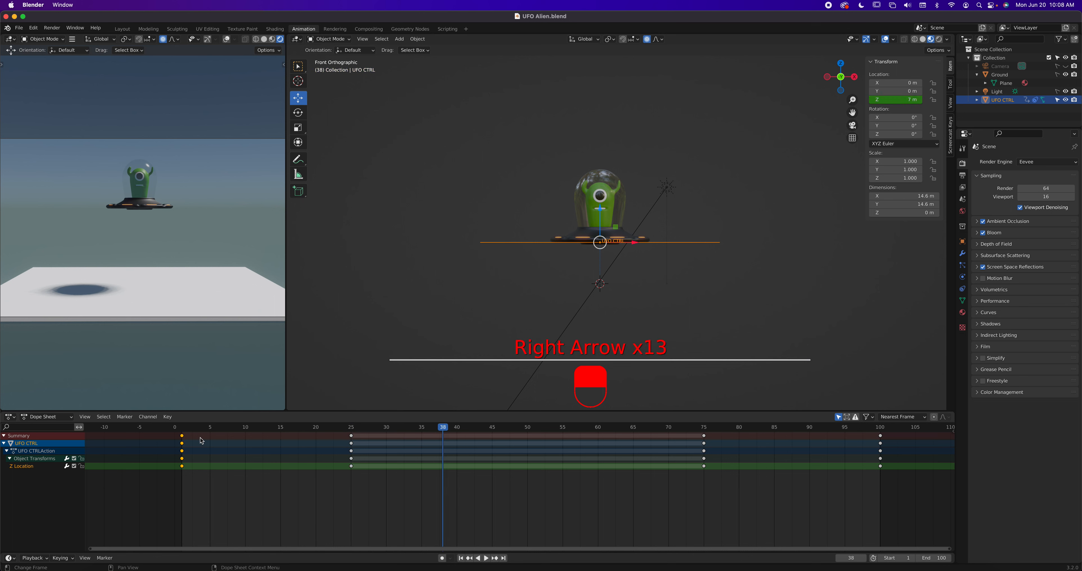
{"action": "key", "text": "Right"}
{"action": "key", "text": "Right"}
{"action": "key", "text": "Right"}
{"action": "key", "text": "Right"}
{"action": "key", "text": "Right"}
{"action": "key", "text": "Right"}
{"action": "key", "text": "Right"}
{"action": "key", "text": "Right"}
{"action": "key", "text": "Right"}
{"action": "key", "text": "Right"}
{"action": "key", "text": "Right"}
{"action": "key", "text": "Right"}
{"action": "key", "text": "Right"}
{"action": "key", "text": "Right"}
{"action": "key", "text": "Right"}
{"action": "key", "text": "Right"}
{"action": "key", "text": "Right"}
{"action": "key", "text": "Right"}
{"action": "key", "text": "Right"}
{"action": "key", "text": "Right"}
{"action": "key", "text": "Right"}
{"action": "key", "text": "Right"}
{"action": "key", "text": "Right"}
{"action": "key", "text": "Right"}
{"action": "key", "text": "Right"}
{"action": "key", "text": "Right"}
{"action": "key", "text": "Right"}
{"action": "key", "text": "Right"}
{"action": "key", "text": "Right"}
{"action": "key", "text": "Right"}
{"action": "key", "text": "Right"}
{"action": "key", "text": "Right"}
{"action": "key", "text": "Right"}
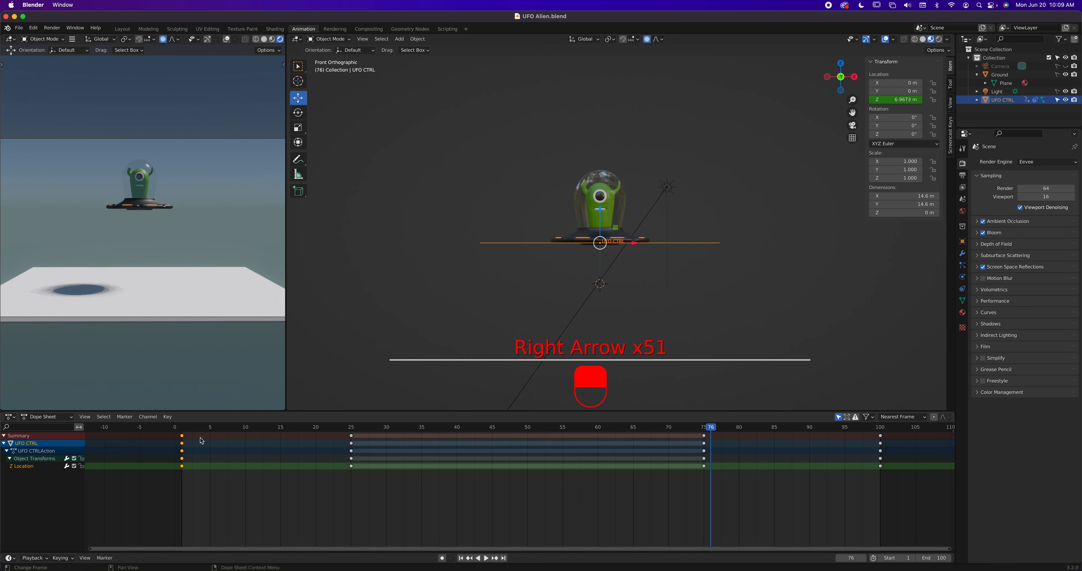
{"action": "key", "text": "Left"}
Step: Step frame by frame from frame 75 to frame 100, examining the UFO's descent to the ground
{"action": "key", "text": "Right"}
{"action": "key", "text": "Right"}
{"action": "key", "text": "Right"}
{"action": "key", "text": "Right"}
{"action": "key", "text": "Right"}
{"action": "key", "text": "Right"}
{"action": "key", "text": "Right"}
{"action": "key", "text": "Right"}
{"action": "key", "text": "Right"}
{"action": "key", "text": "Right"}
{"action": "key", "text": "Right"}
{"action": "key", "text": "Right"}
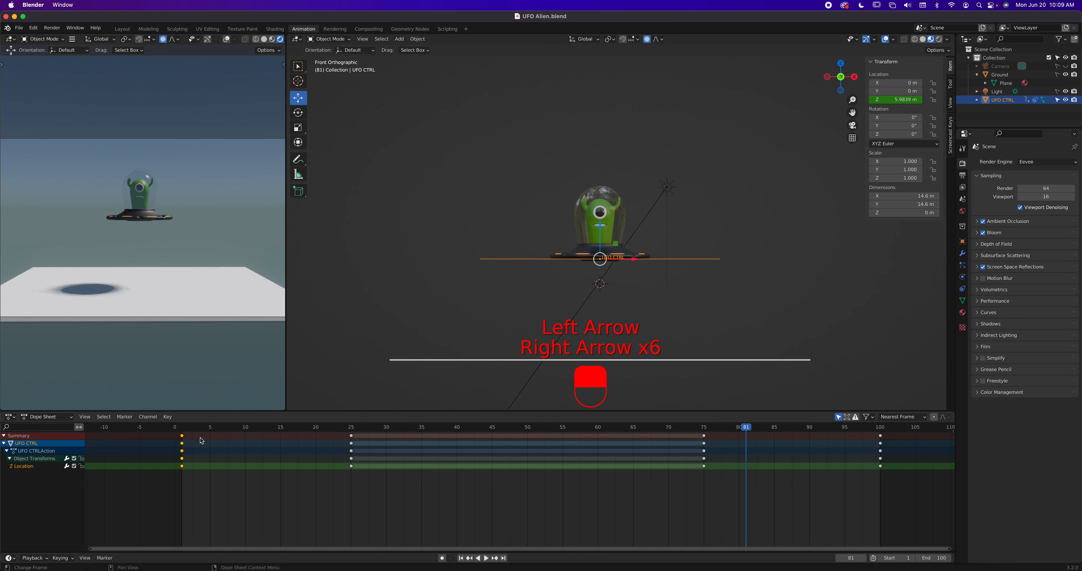
{"action": "key", "text": "Right"}
{"action": "key", "text": "Right"}
{"action": "key", "text": "Right"}
{"action": "key", "text": "Right"}
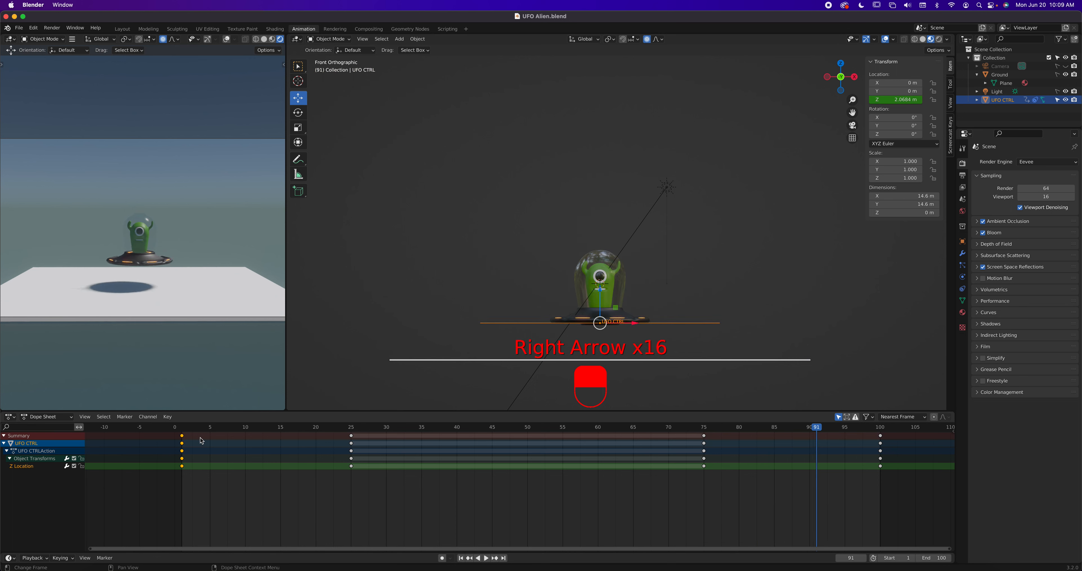
{"action": "key", "text": "Right"}
{"action": "key", "text": "Right"}
{"action": "key", "text": "Right"}
{"action": "key", "text": "Right"}
{"action": "key", "text": "Right"}
{"action": "key", "text": "Right"}
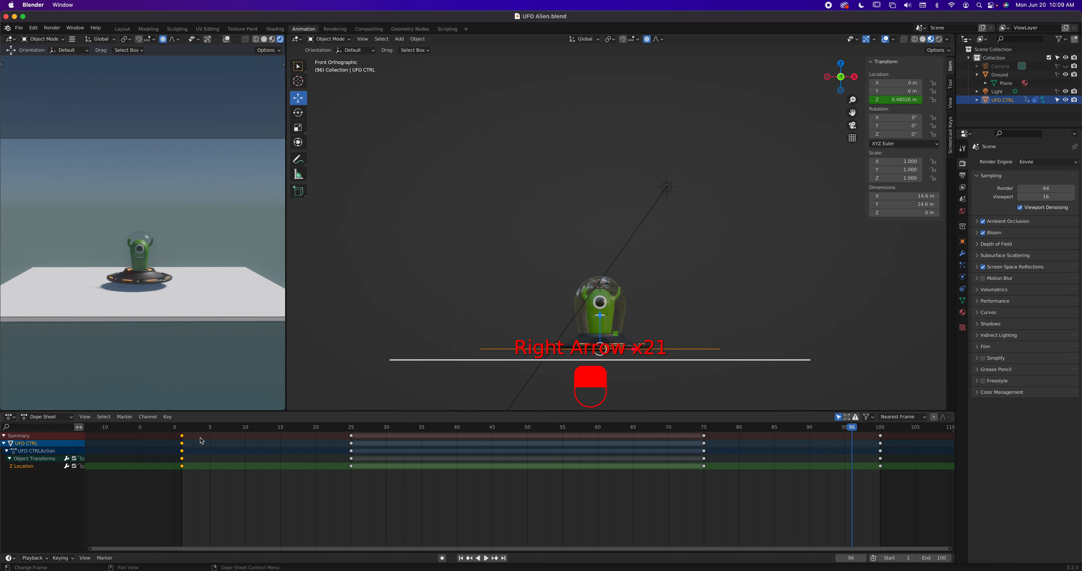
{"action": "key", "text": "Right"}
{"action": "key", "text": "Right"}
{"action": "key", "text": "Right"}
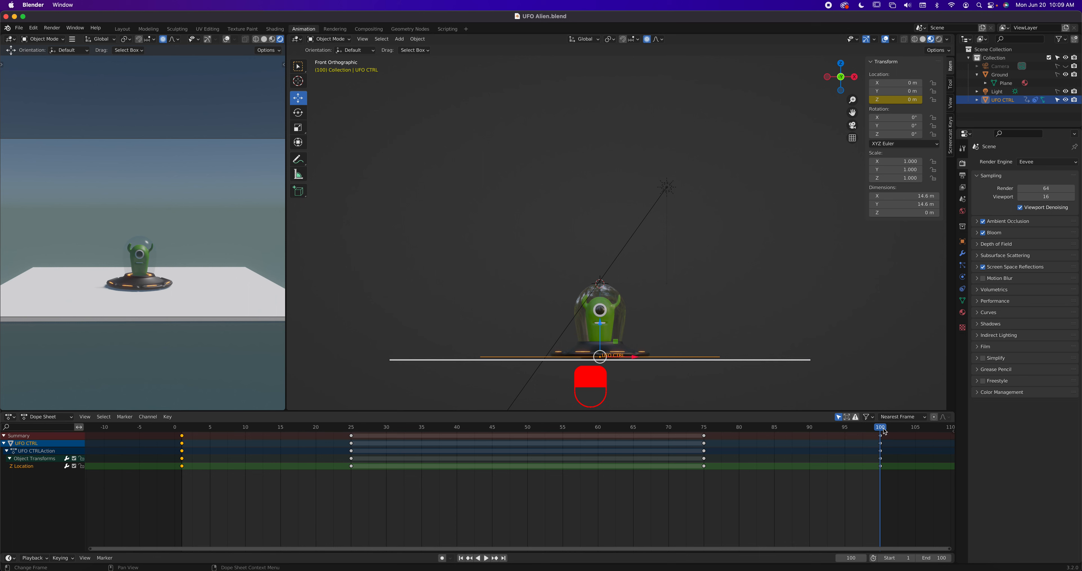
Step: At frame 50, raise UFO CTRL to a Z location of 8 m and insert a single keyframe on it
{"action": "key", "text": "shift+ctrl+space"}
{"action": "left_click_drag", "start_coordinate": [720, 435], "coordinate": [509, 458]}
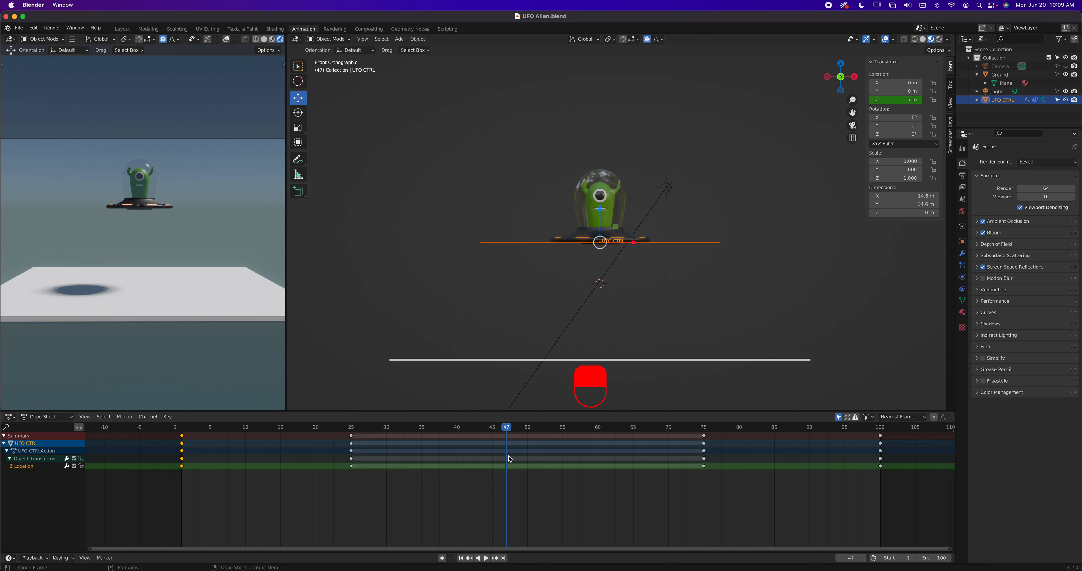
{"action": "left_click_drag", "start_coordinate": [507, 429], "coordinate": [537, 431]}
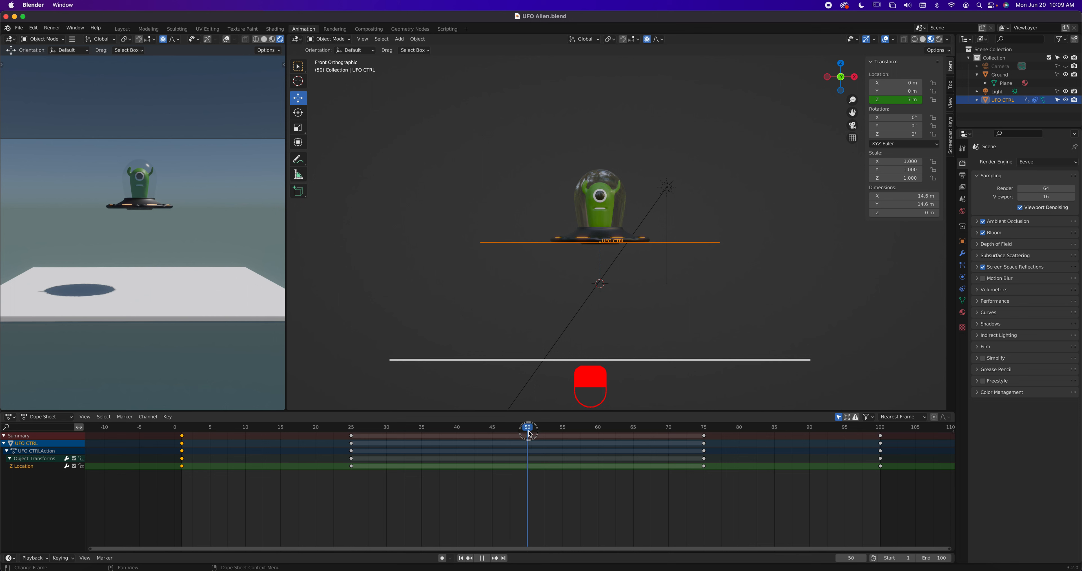
{"action": "left_click_drag", "start_coordinate": [530, 434], "coordinate": [530, 434]}
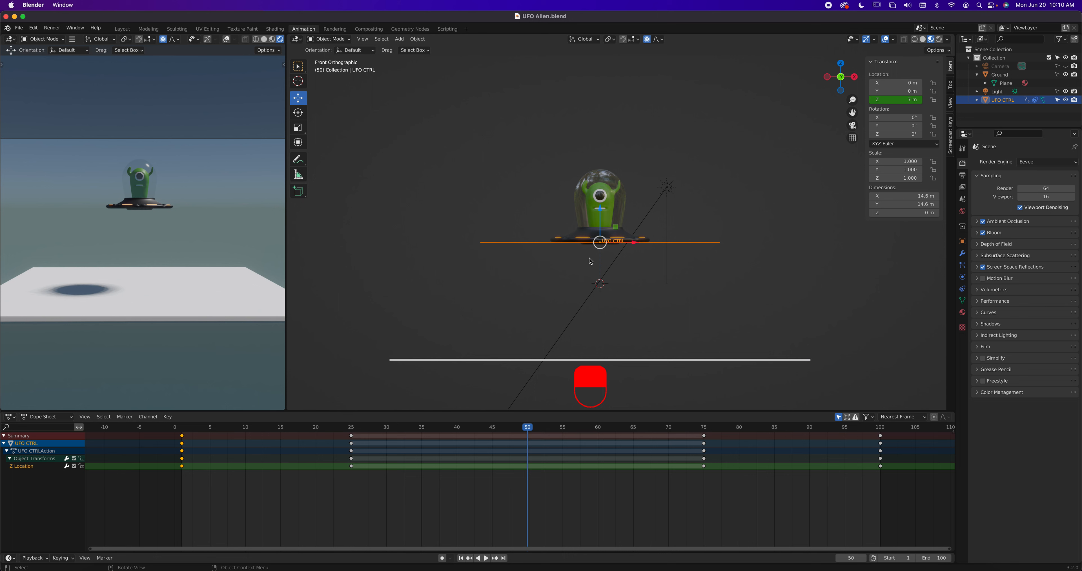
{"action": "left_click_drag", "start_coordinate": [602, 211], "coordinate": [600, 200]}
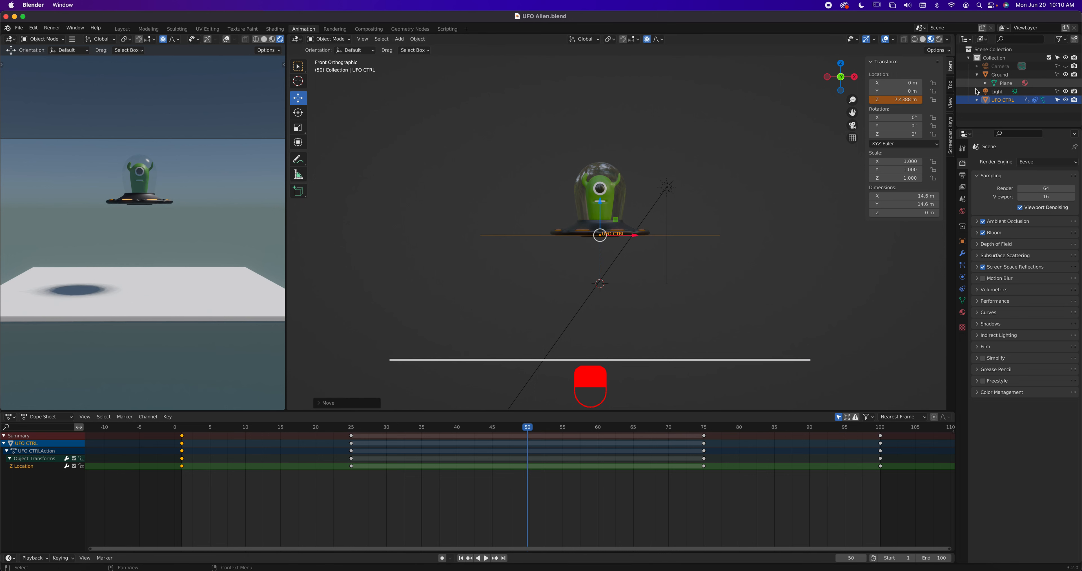
{"action": "left_click", "coordinate": [895, 100]}
{"action": "type", "text": "8"}
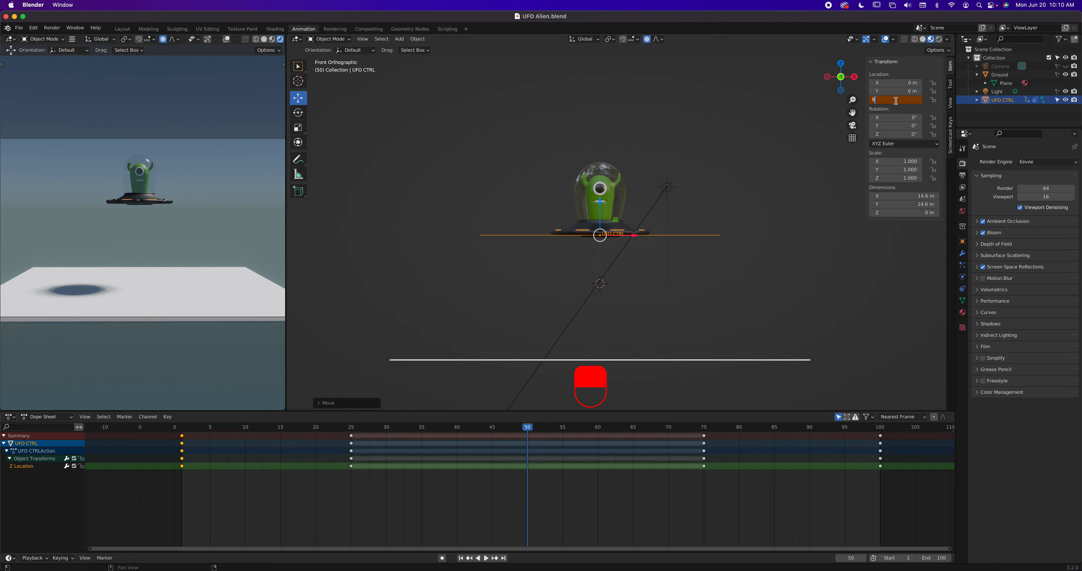
{"action": "key", "text": "Return"}
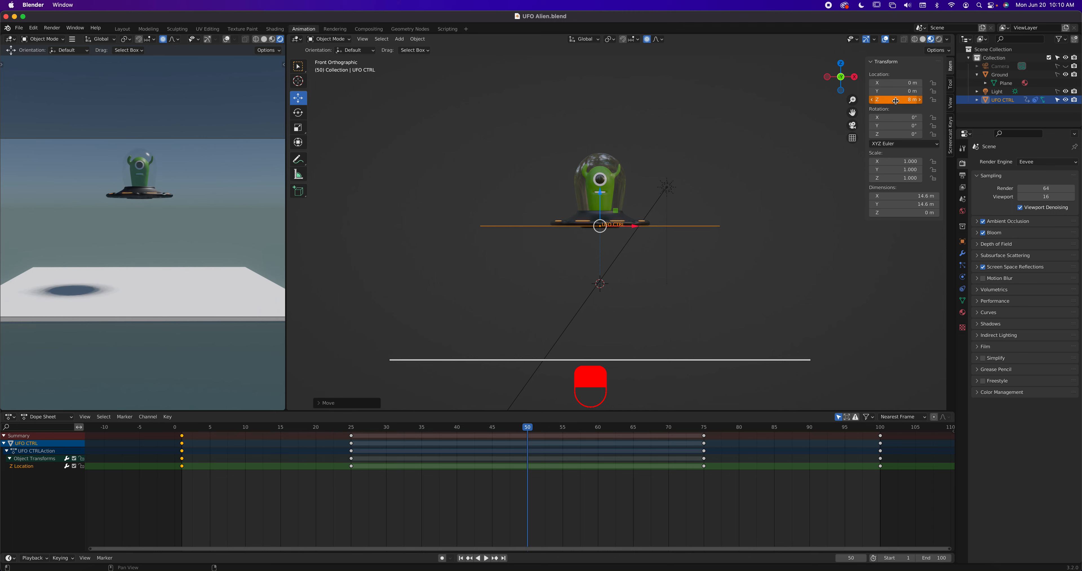
{"action": "right_click", "coordinate": [896, 101]}
{"action": "left_click", "coordinate": [894, 102]}
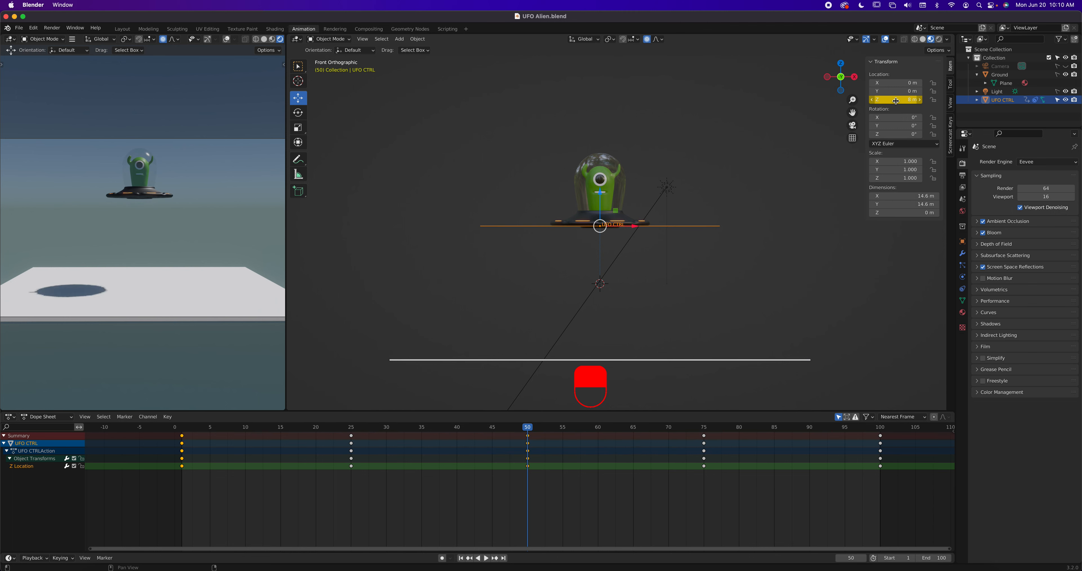
Step: Play the animation to check the UFO's hover with the keyframe at frame 50
{"action": "key", "text": "space"}
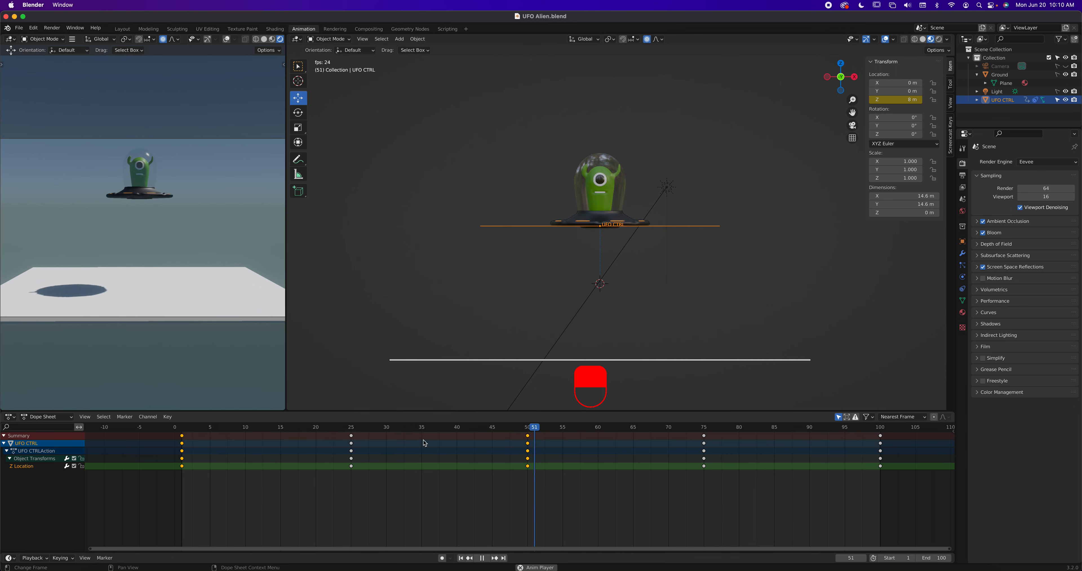
{"action": "key", "text": "space"}
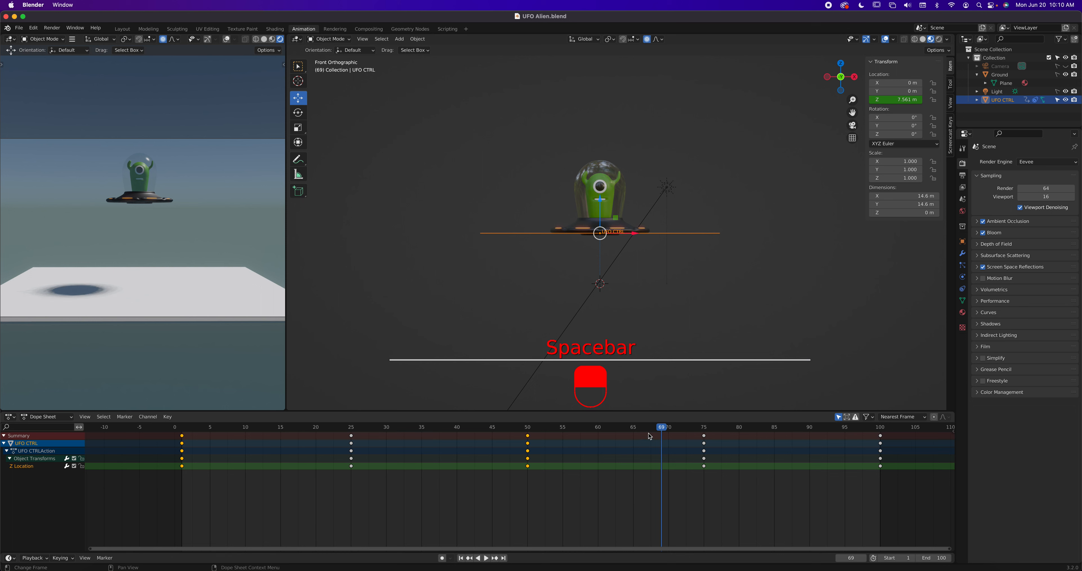
Step: At frame 38, lower UFO CTRL to a Z location of 6 m and insert a single keyframe on it
{"action": "left_click_drag", "start_coordinate": [662, 429], "coordinate": [441, 448]}
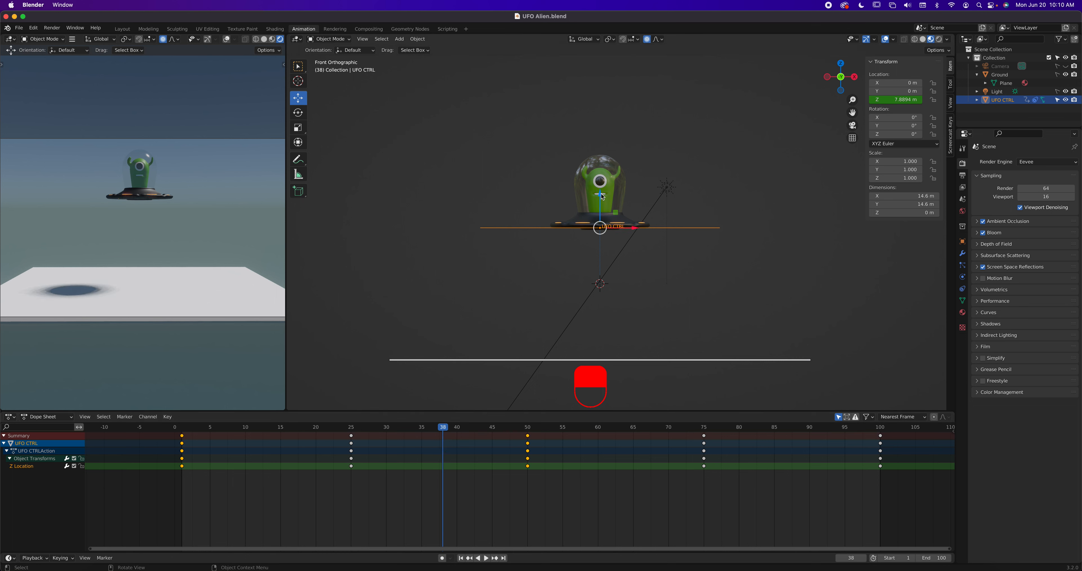
{"action": "left_click_drag", "start_coordinate": [603, 196], "coordinate": [600, 220]}
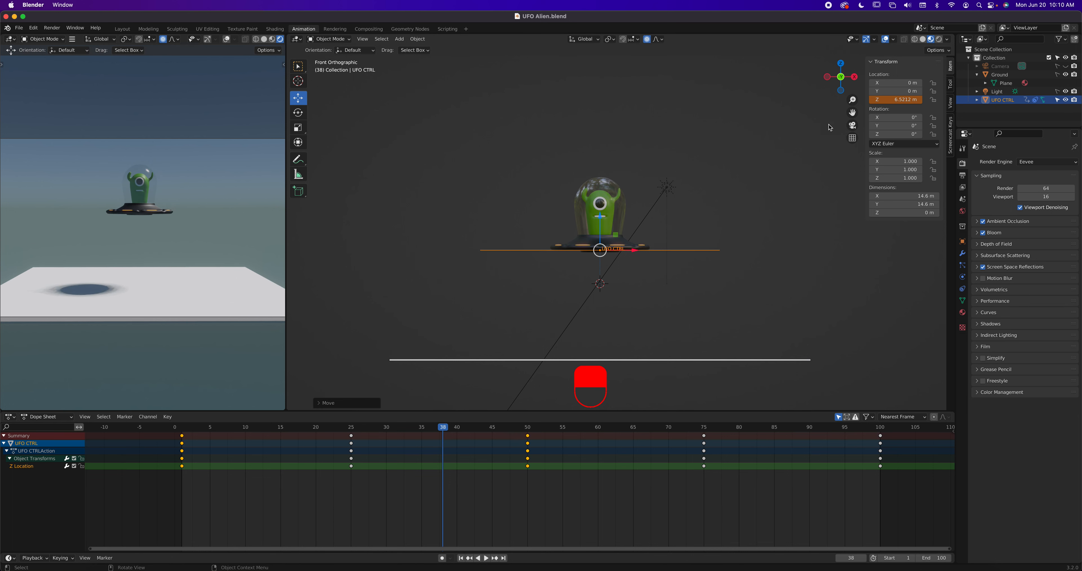
{"action": "left_click", "coordinate": [905, 99]}
{"action": "type", "text": "6"}
{"action": "key", "text": "Return"}
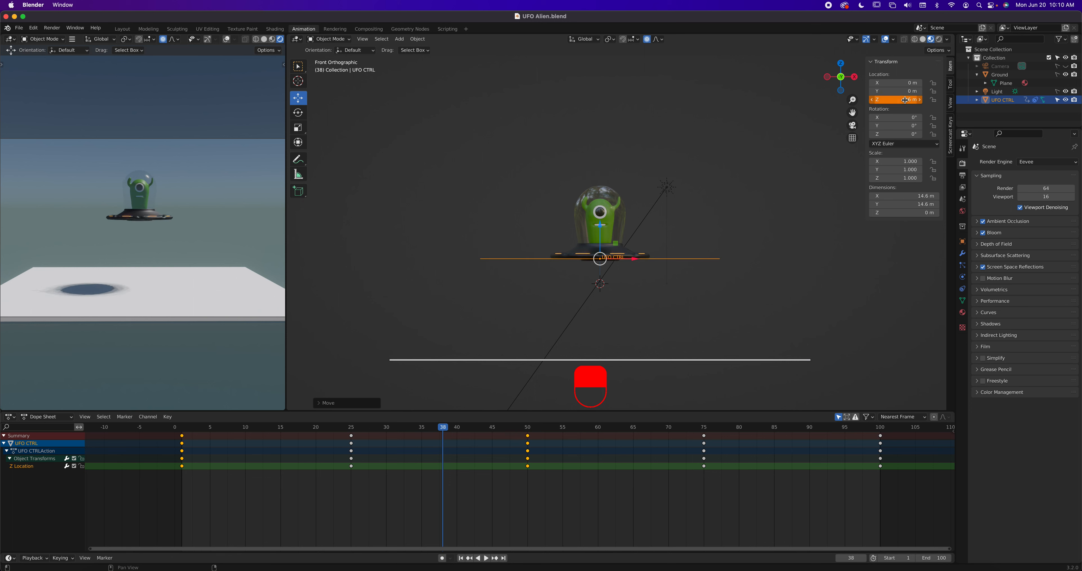
{"action": "right_click", "coordinate": [904, 99]}
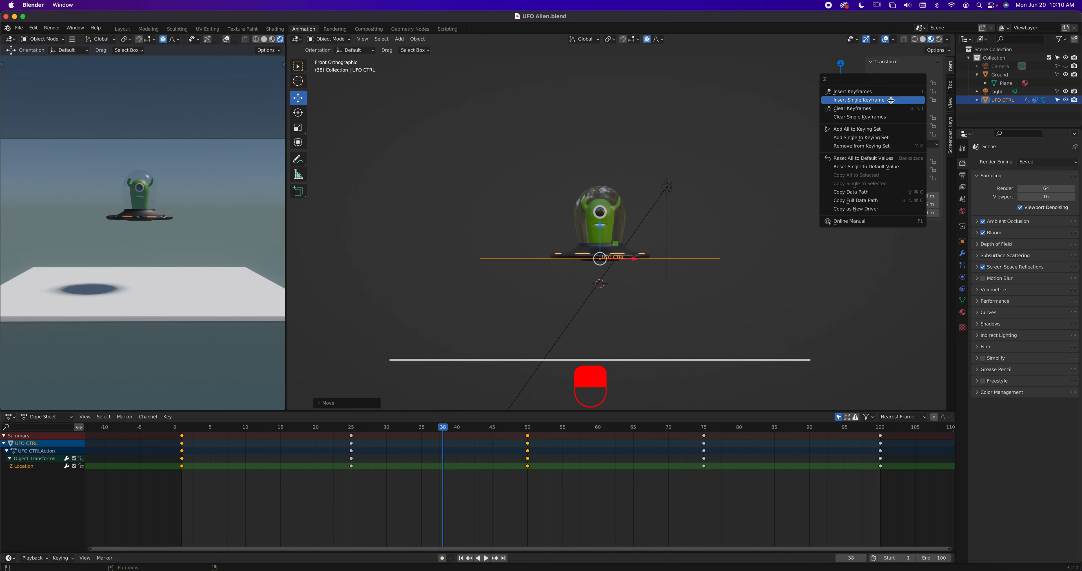
{"action": "left_click", "coordinate": [904, 100]}
Step: Scrub the timeline back from frame 38 to preview the UFO's dip during the hover
{"action": "left_click_drag", "start_coordinate": [444, 427], "coordinate": [403, 457]}
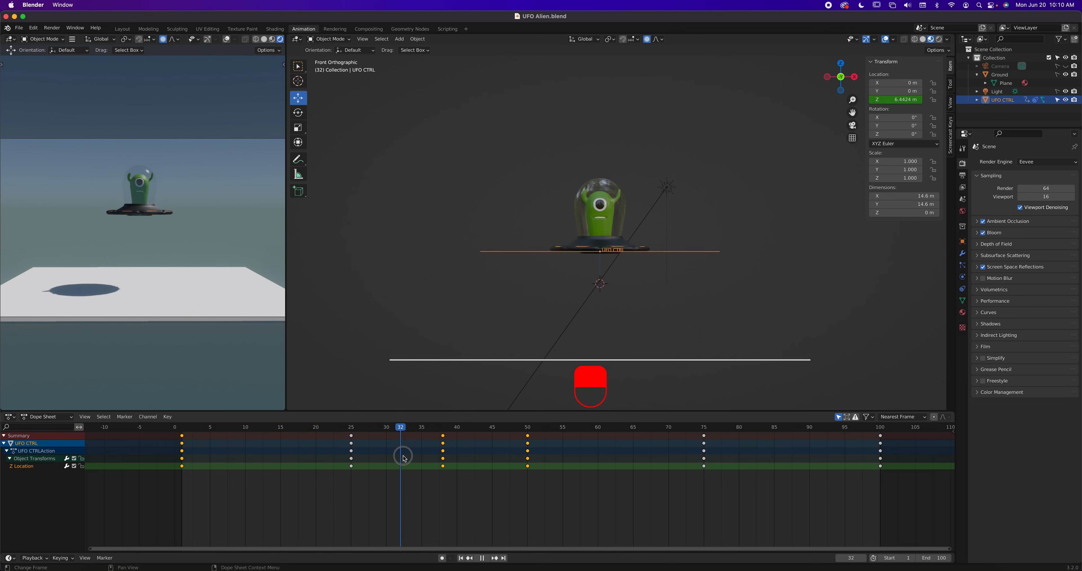